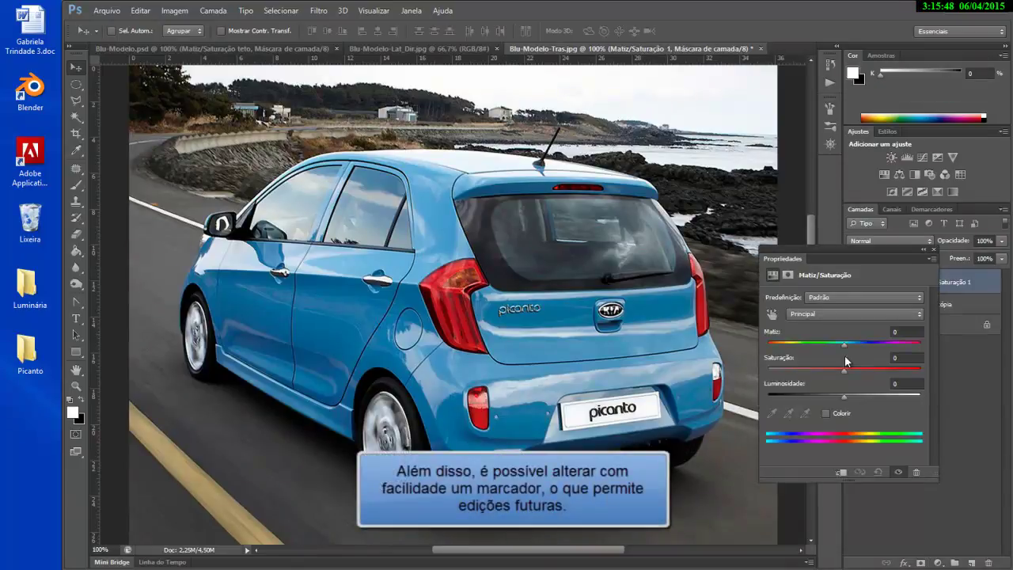
Step: Shift the hue of the Matiz/Saturação 1 adjustment layer to -44 and collapse its properties
left_click_drag(824, 344, 810, 343)
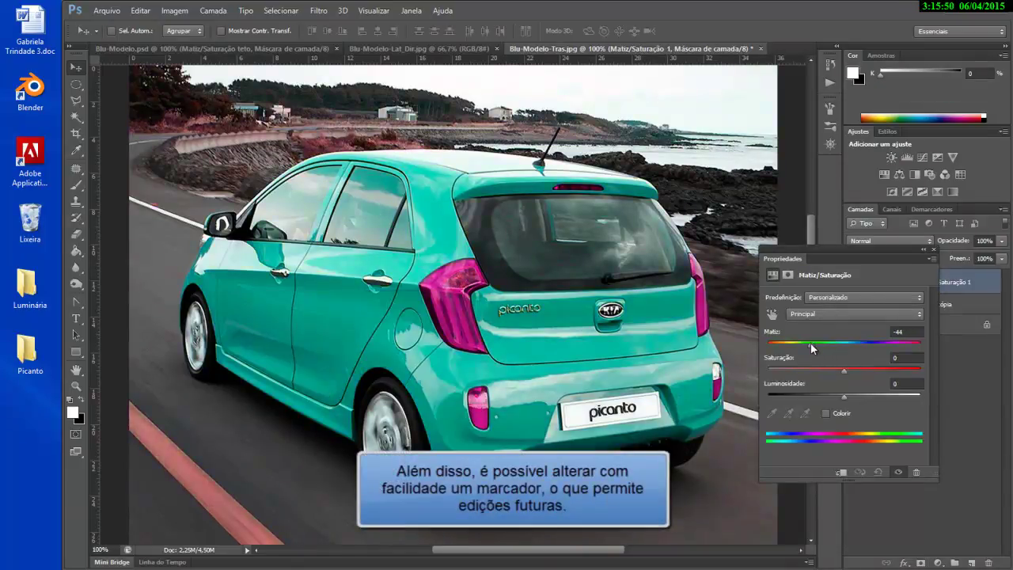
left_click(923, 249)
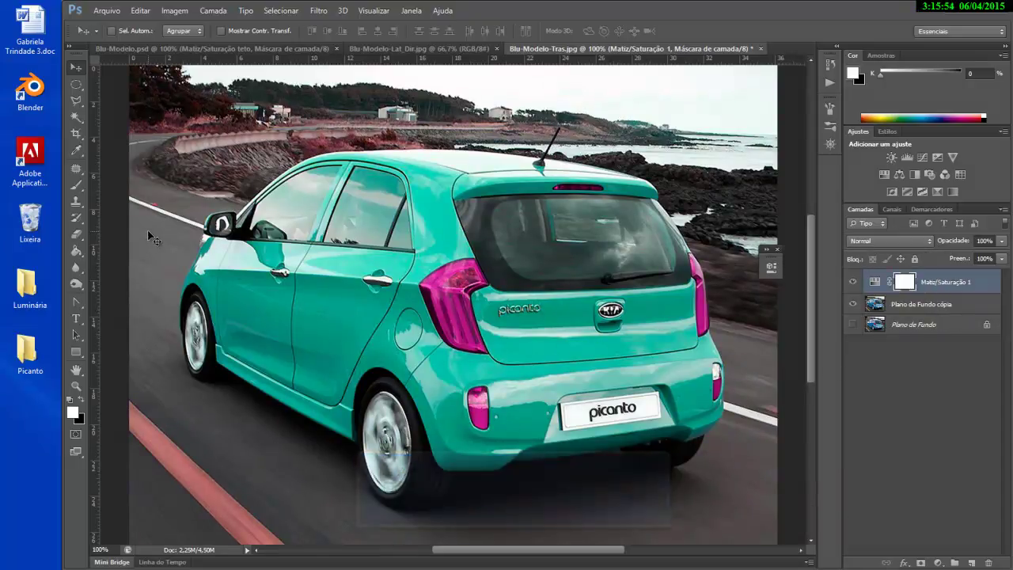
Step: Select the rear door window, including its small quarter glass, with the Quick Selection tool
left_click(76, 150)
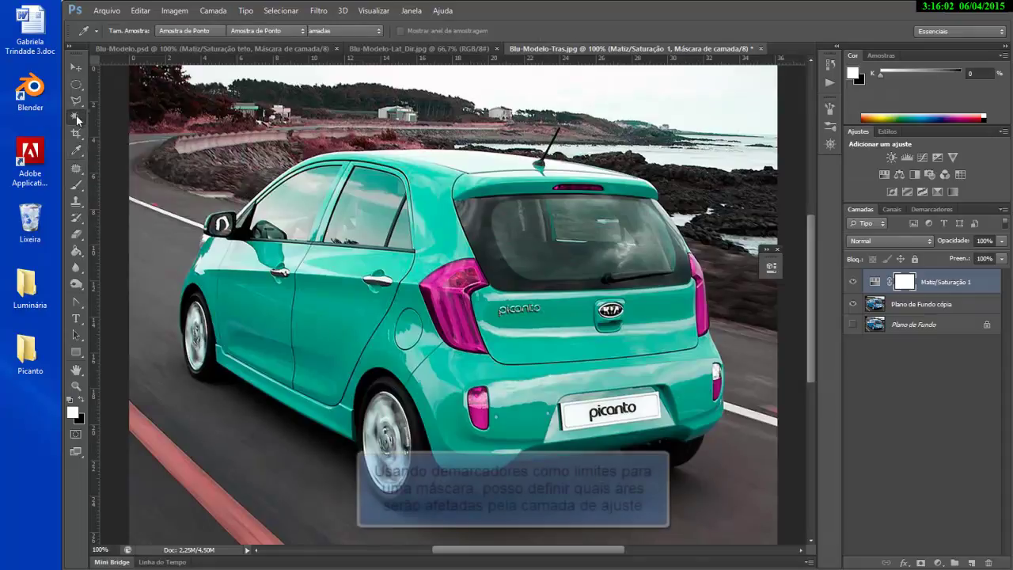
left_click(77, 119)
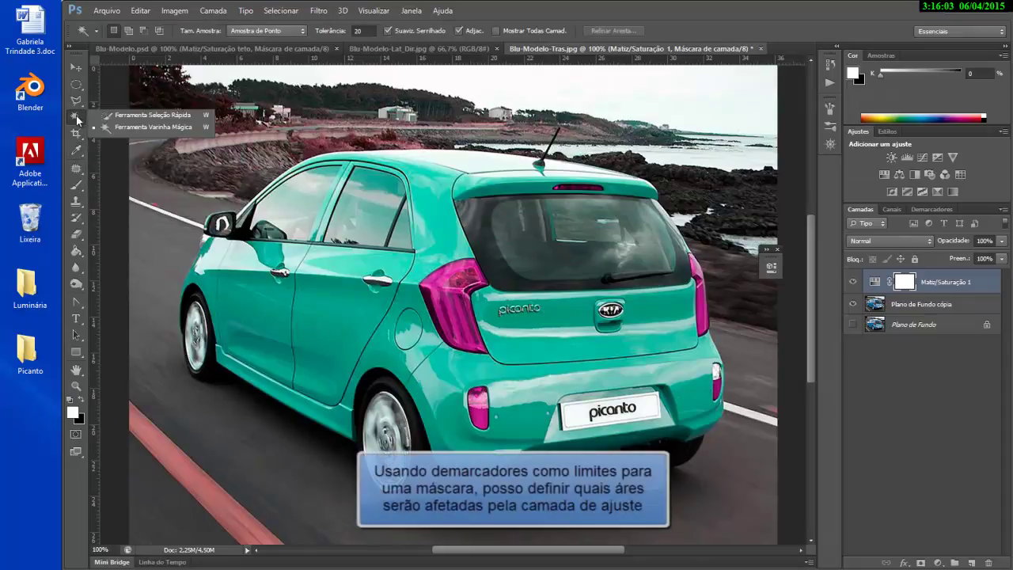
left_click(145, 118)
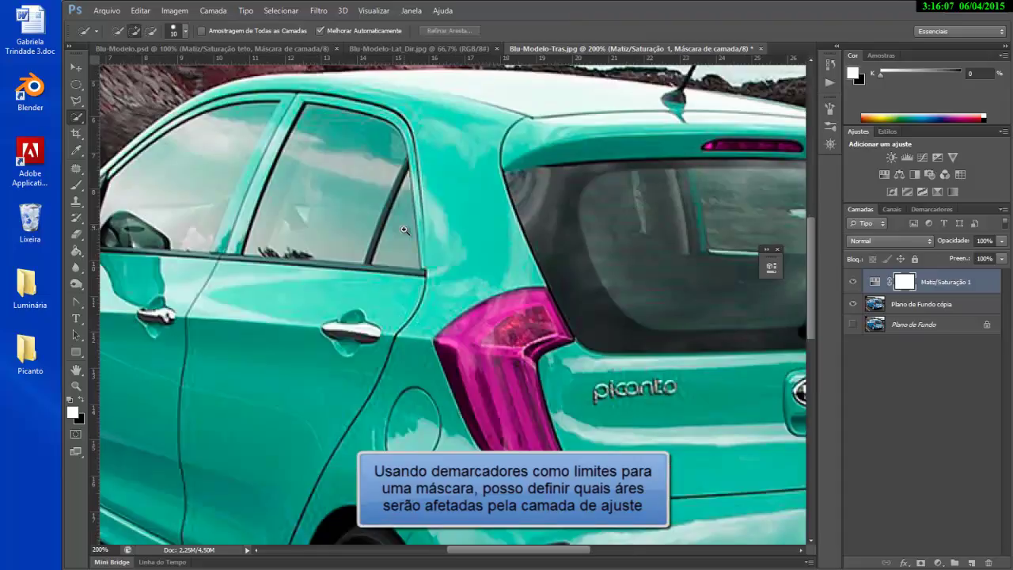
key("ctrl+plus")
key("ctrl+plus")
left_click_drag(342, 203, 482, 353)
key("ctrl+plus")
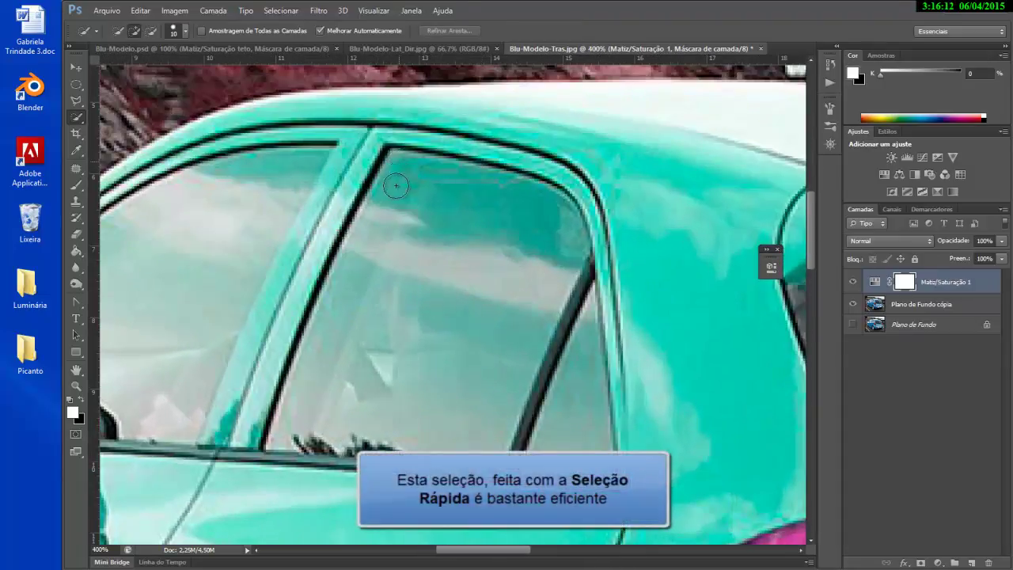
left_click(377, 221)
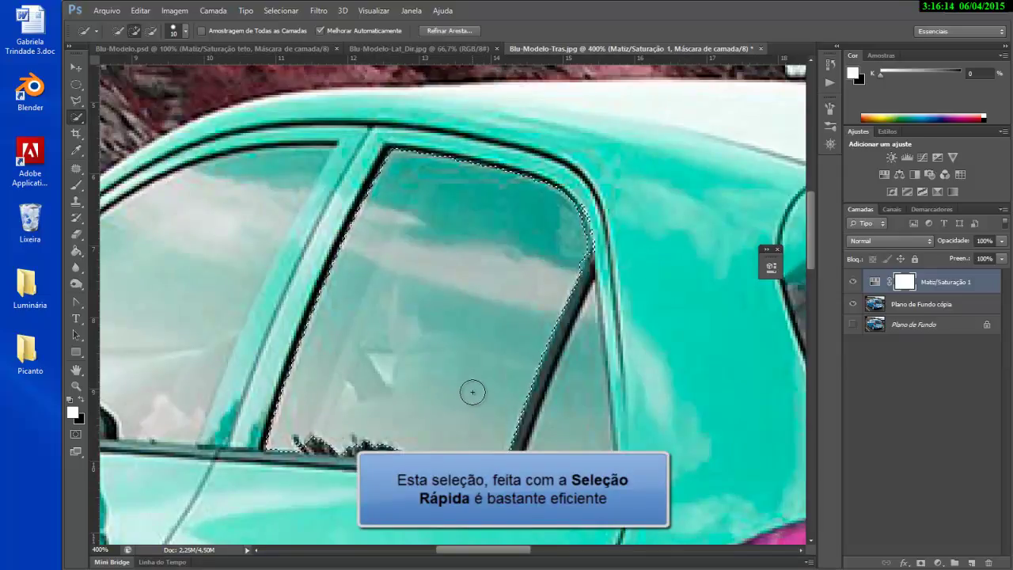
mouse_move(565, 398)
left_mouse_down()
mouse_move(562, 420)
mouse_move(477, 450)
mouse_move(319, 444)
left_mouse_up()
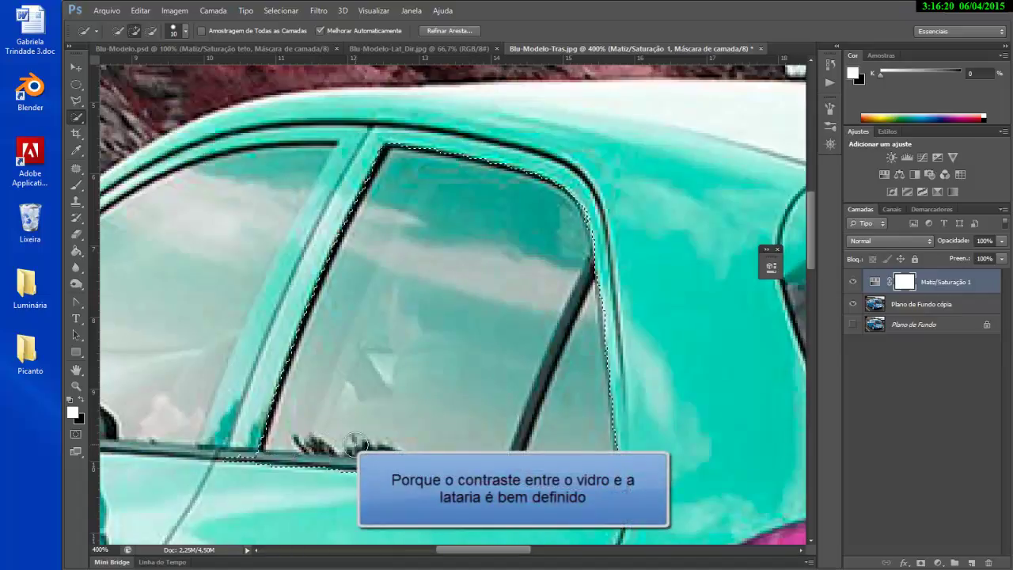
Step: Subtract the excess along the lower edge of the rear door window from the quick selection
left_click(77, 122)
left_click(117, 120)
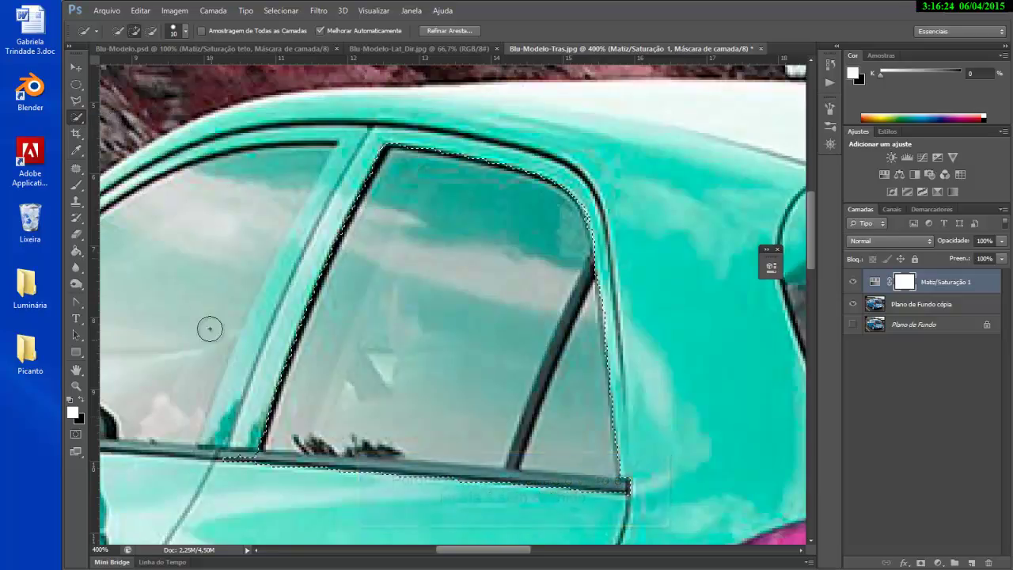
key("alt")
mouse_move(237, 474)
left_mouse_down()
mouse_move(259, 484)
mouse_move(336, 478)
left_mouse_up()
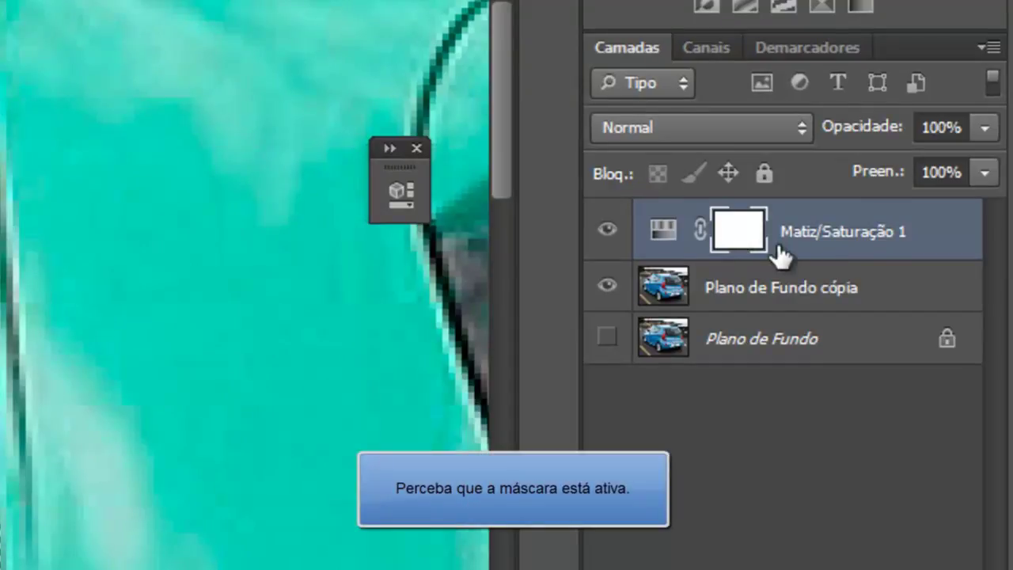
Step: Rename the adjustment layer Matiz/Saturação Vidros
double_click(828, 233)
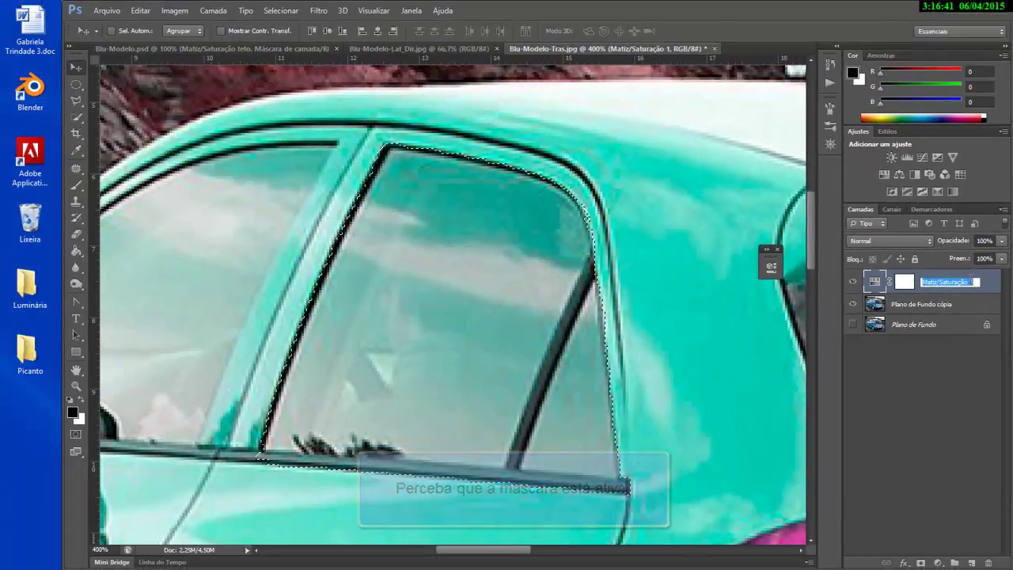
left_click_drag(969, 282, 1004, 285)
type("Vidros")
key("Return")
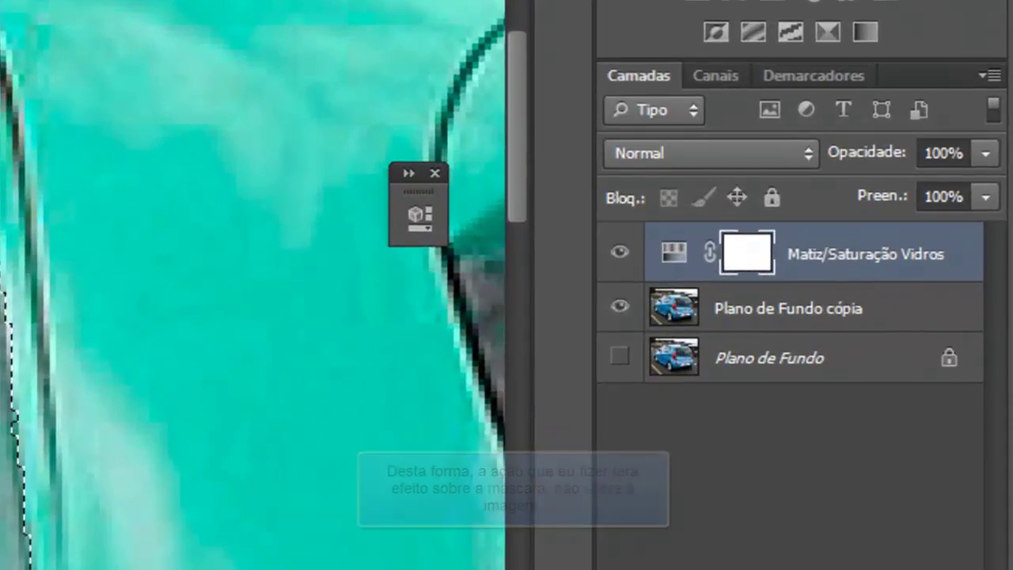
Step: Fill the selected window area of the layer mask with black, then invert the selection and blacken the rest
key("Delete")
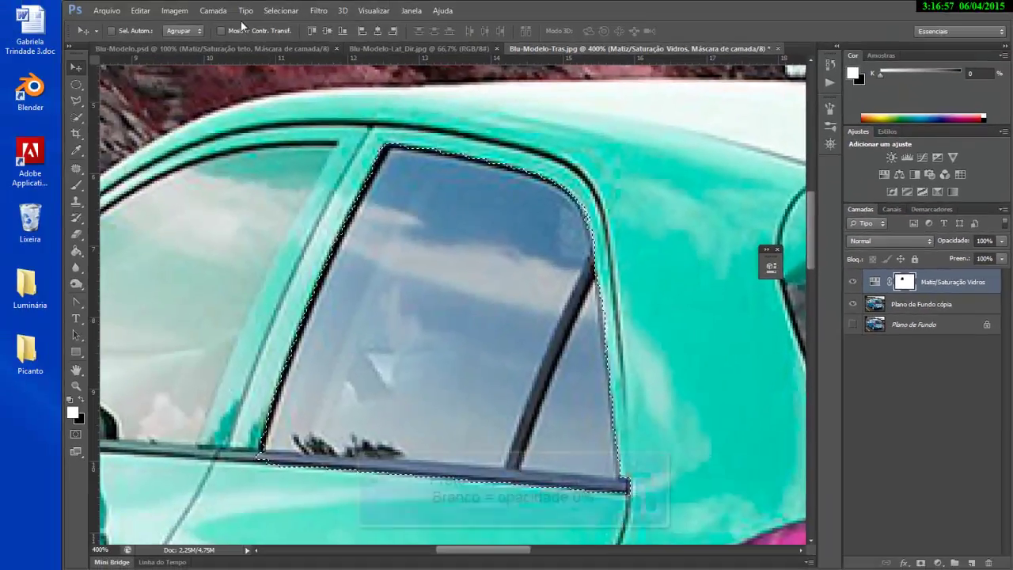
left_click(280, 10)
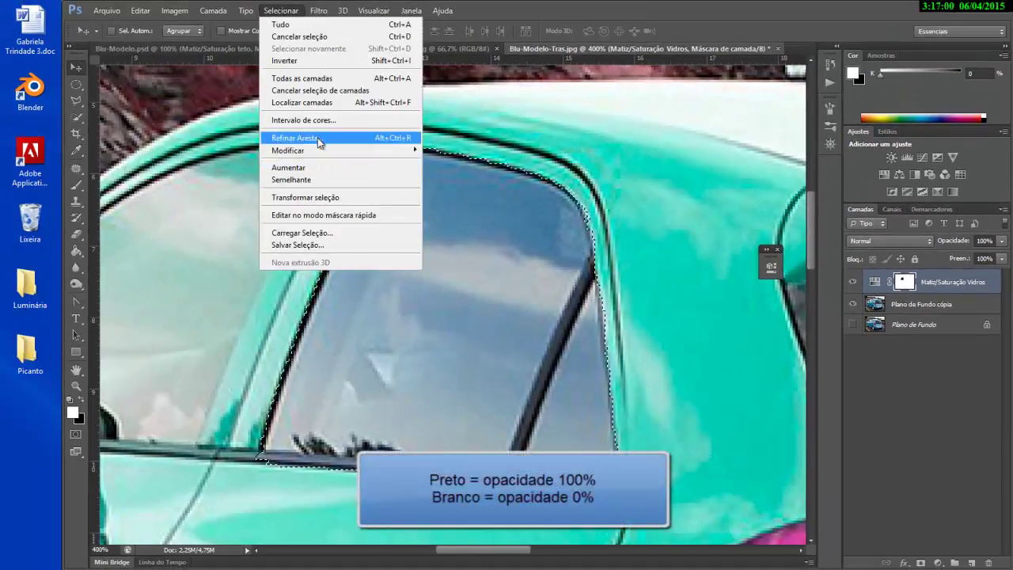
left_click(320, 61)
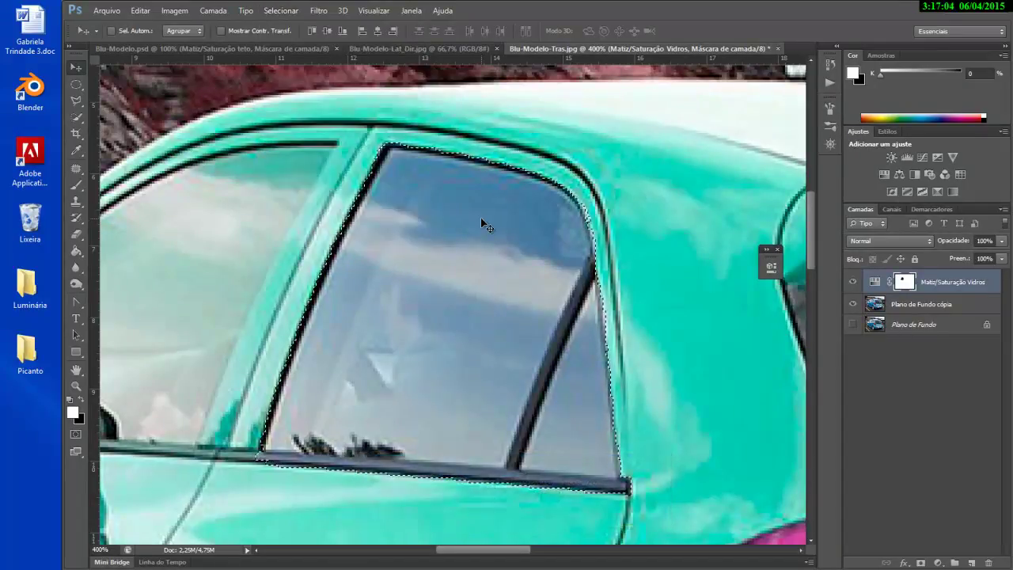
key("Delete")
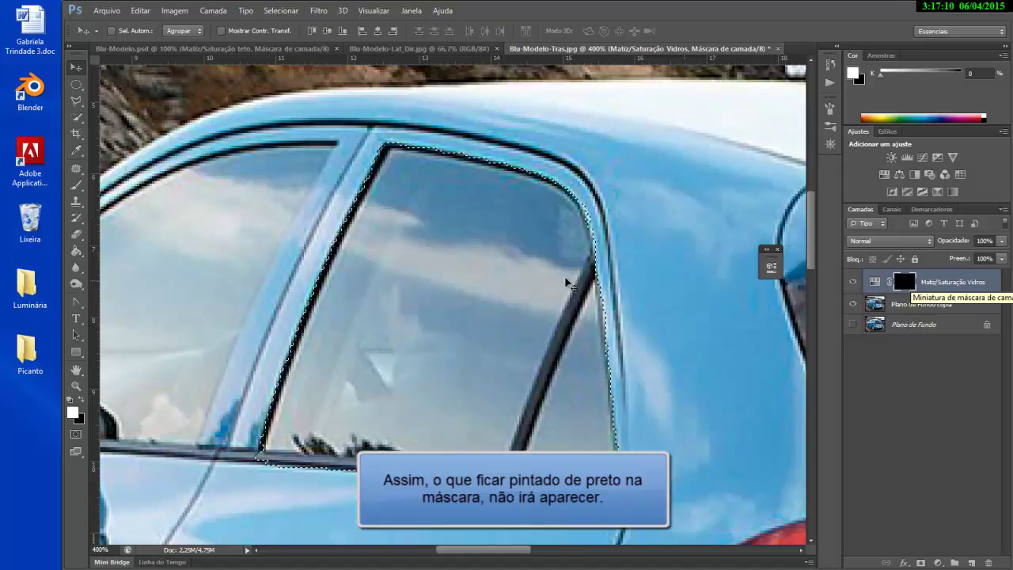
Step: Invert the selection back to the rear door window and make that area white in the layer mask
left_click(534, 279, "alt")
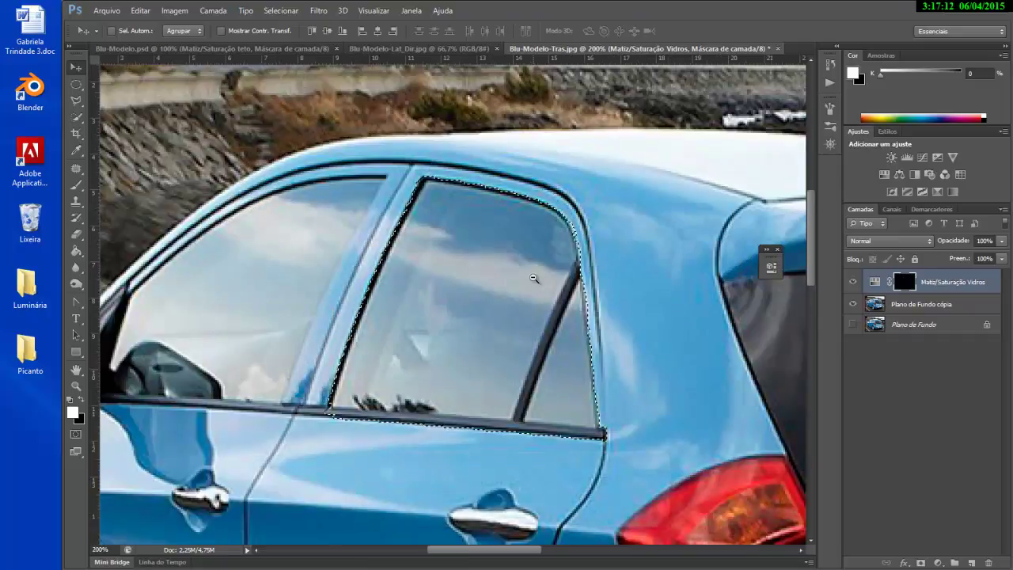
left_click(534, 279, "alt")
left_click(534, 278, "alt")
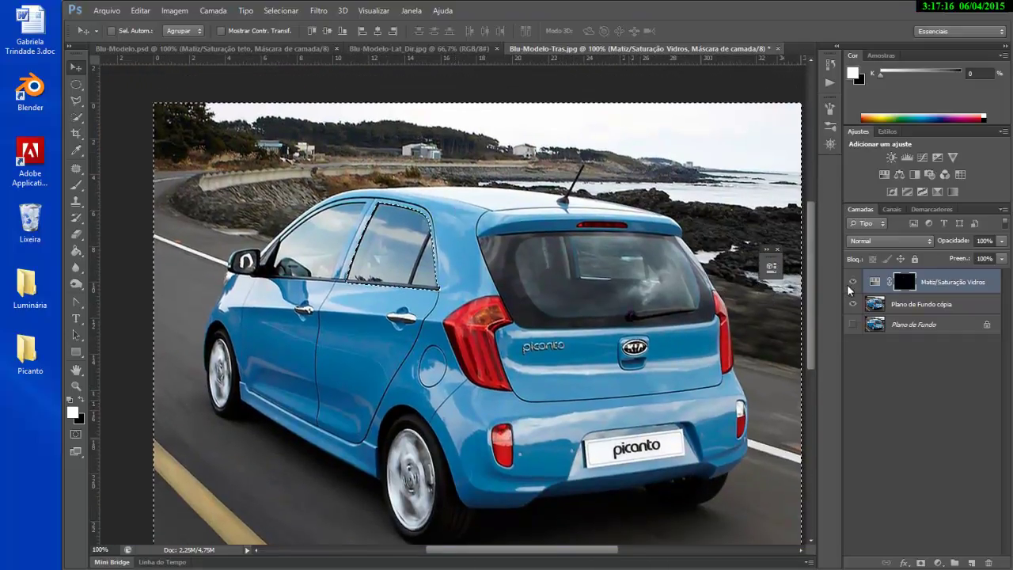
left_click(280, 10)
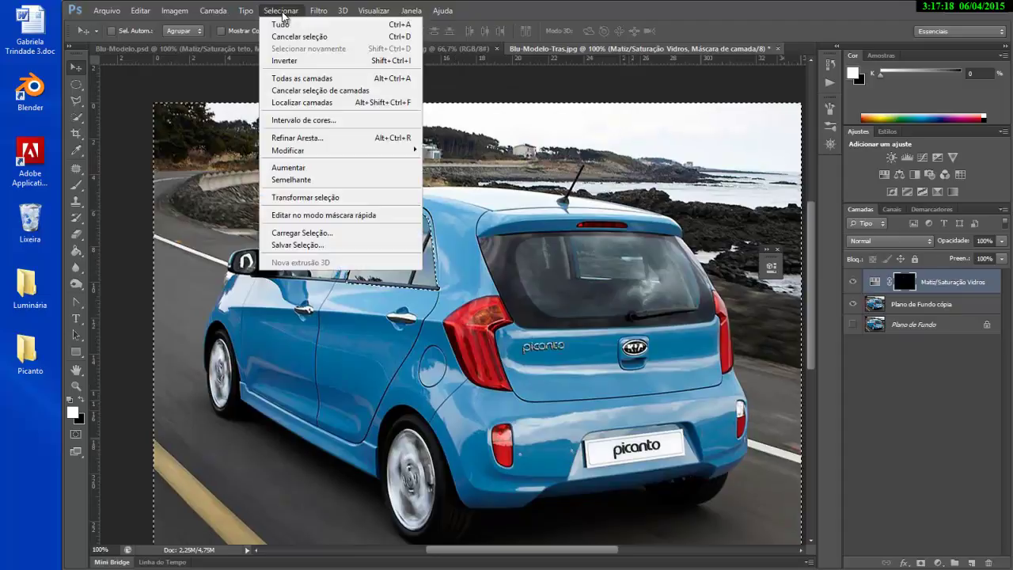
left_click(283, 61)
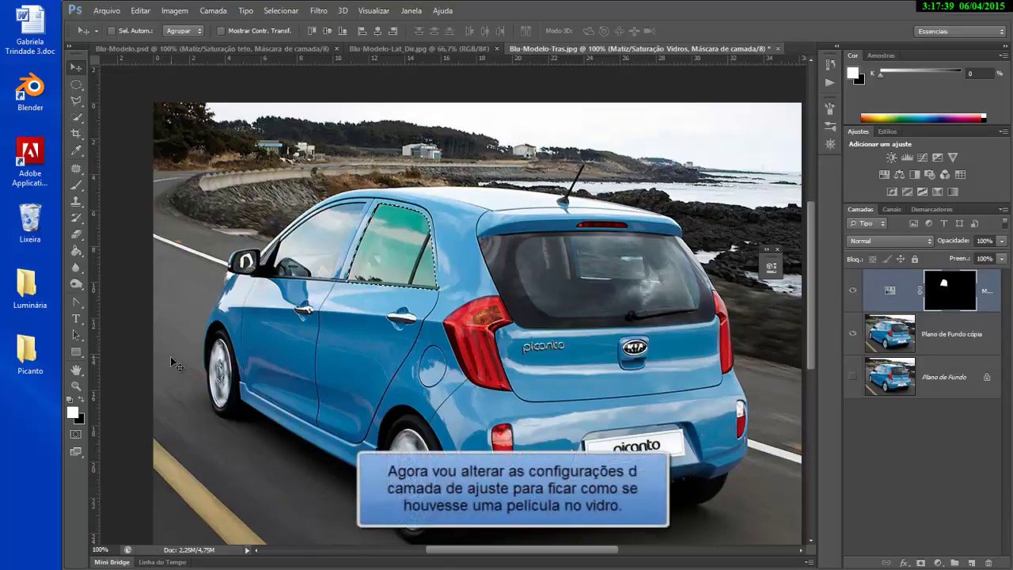
Step: Tint the rear door window with hue 0, saturation about -41 and luminosity about -45, and clear the selection
double_click(890, 293)
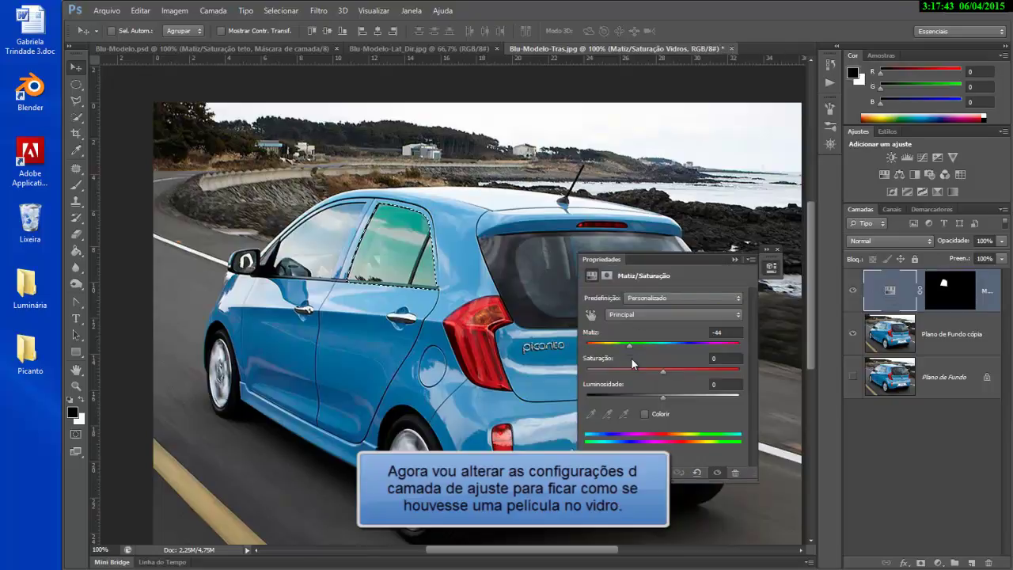
left_click(723, 333)
key("BackSpace")
key("BackSpace")
key("BackSpace")
type("0")
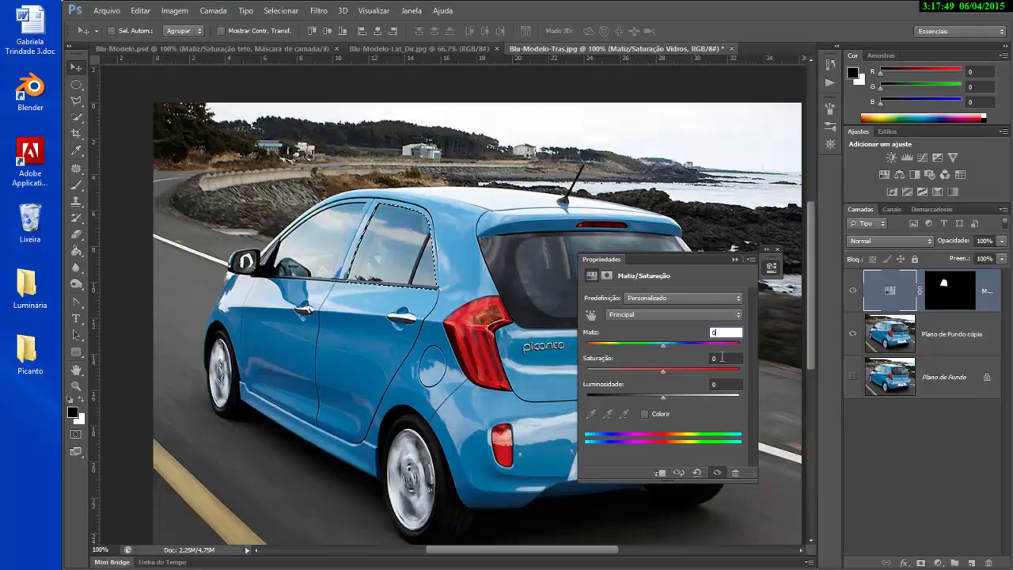
key("Tab")
left_click_drag(646, 397, 629, 396)
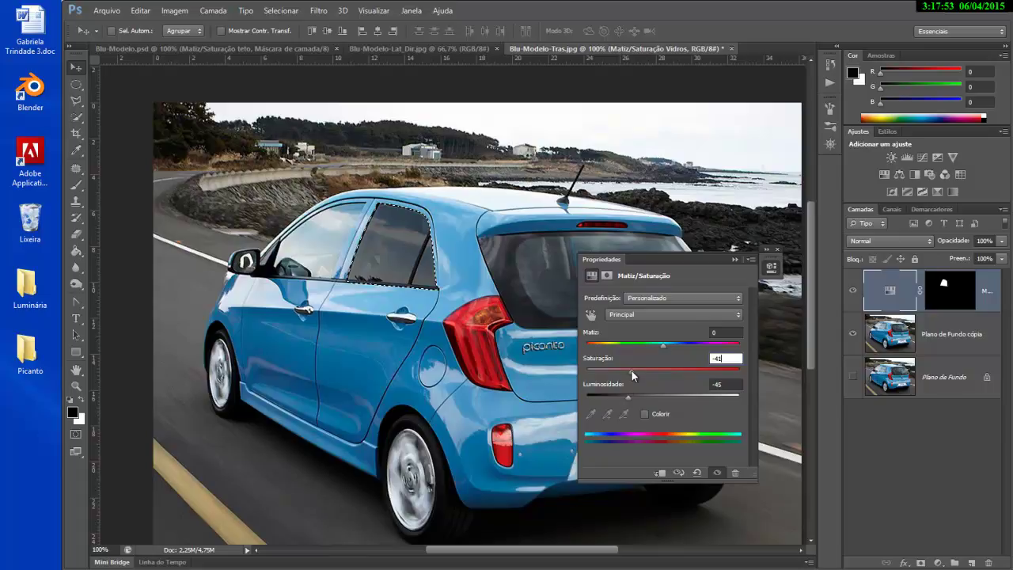
left_click(733, 259)
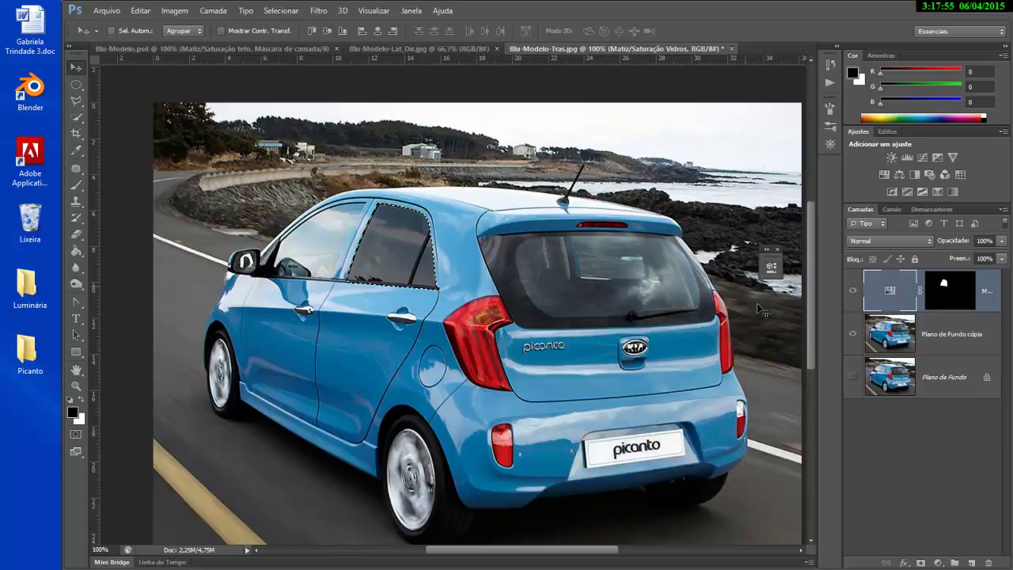
key("ctrl+d")
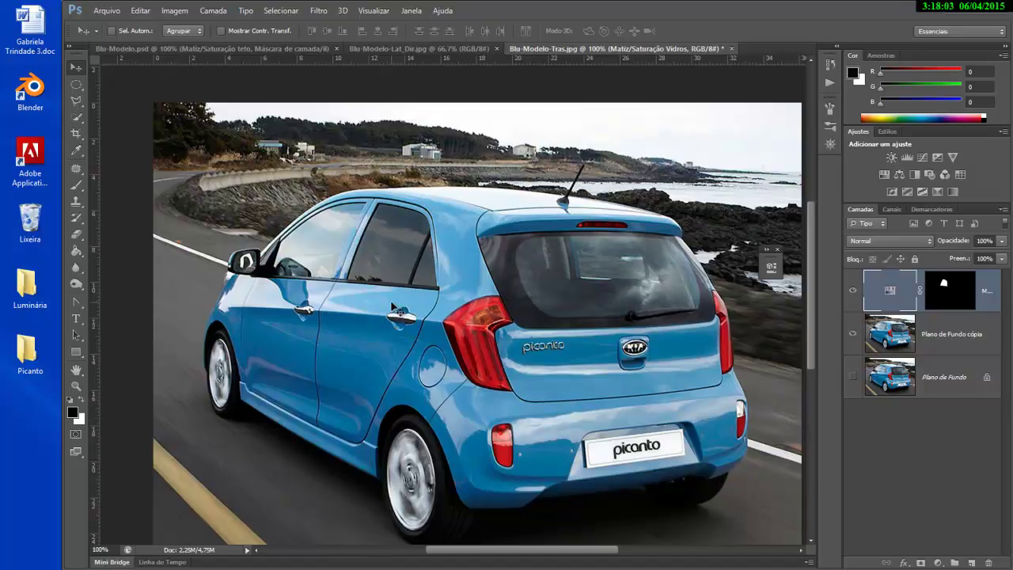
Step: Activate the adjustment layer's mask and select part of the front door window with the Magic Wand at tolerance 20
left_click(950, 294)
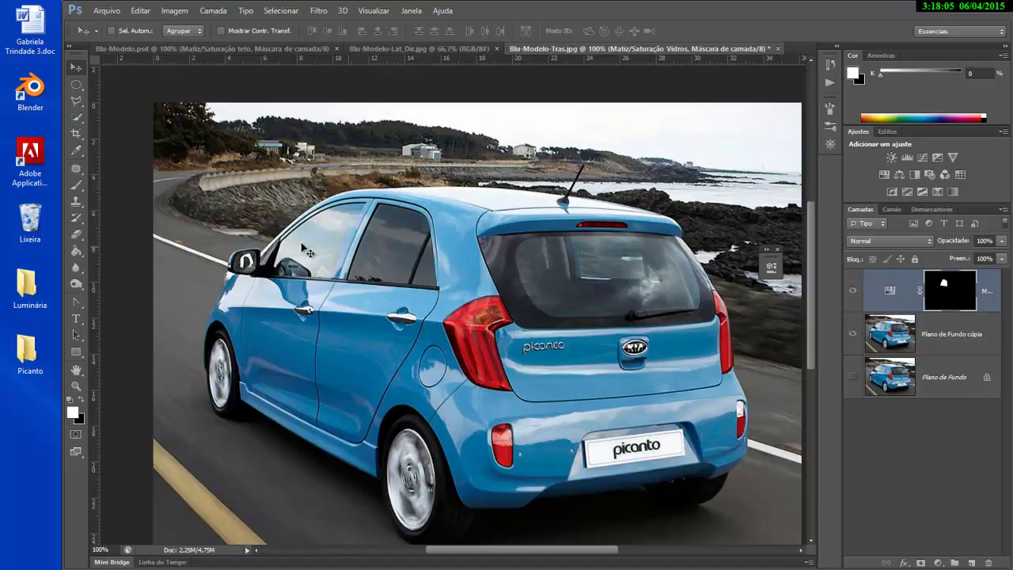
left_click(76, 120)
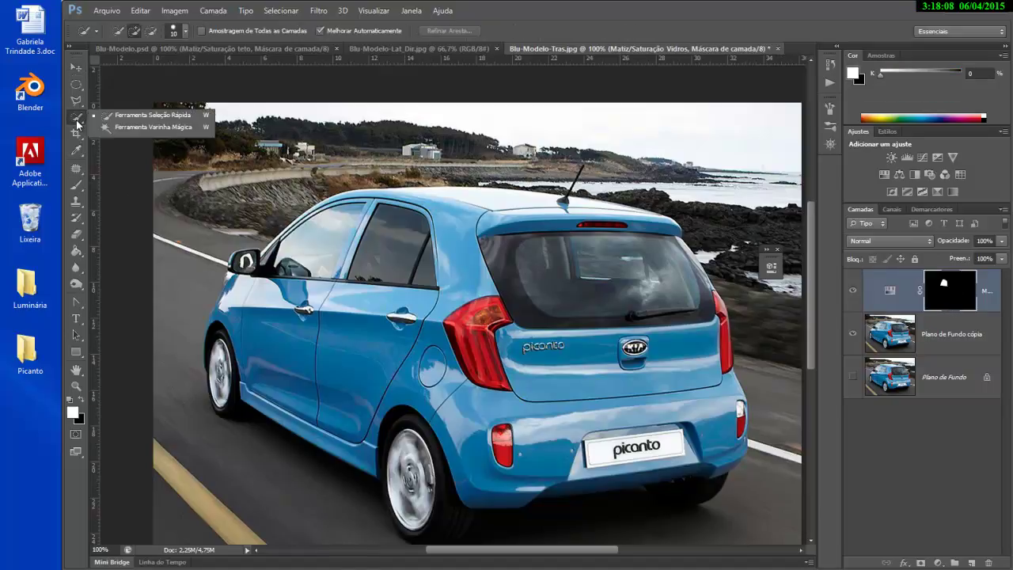
left_click(143, 128)
key("ctrl+plus")
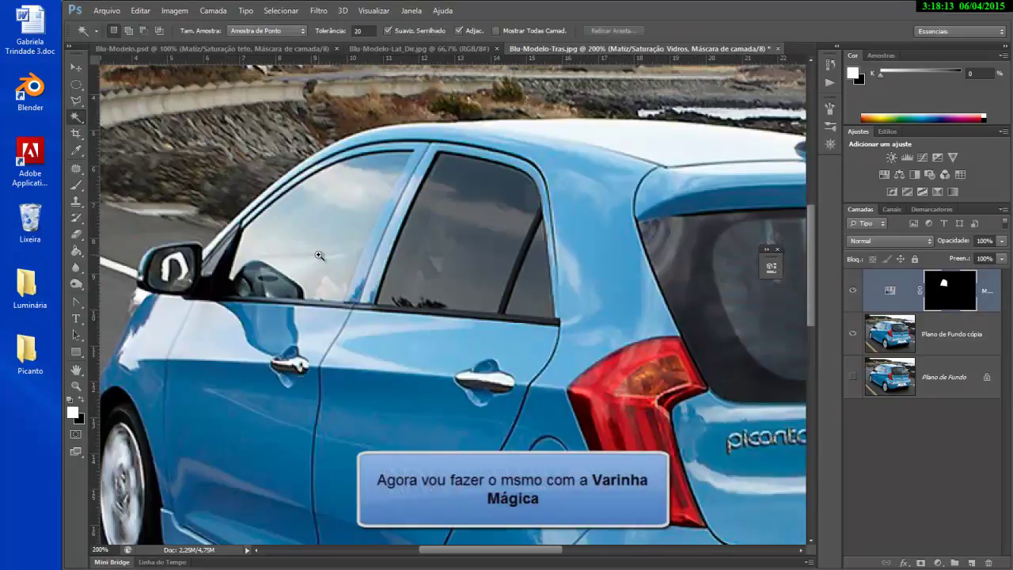
key("ctrl+plus")
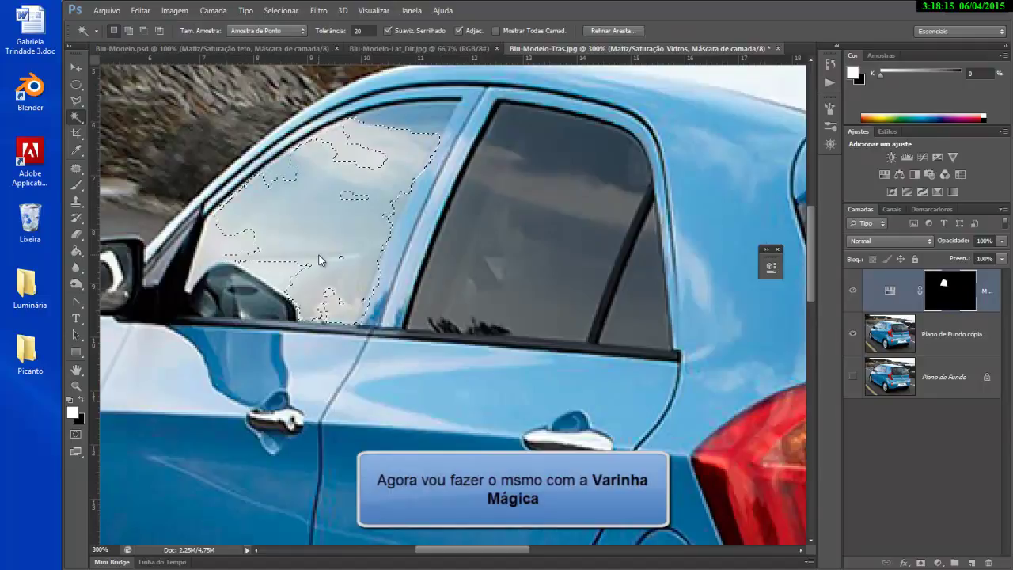
Step: Add the remaining front window glass, the mirror area behind it and the black corner trim to the Magic Wand selection
left_click(353, 197, "shift")
left_click(356, 157, "shift")
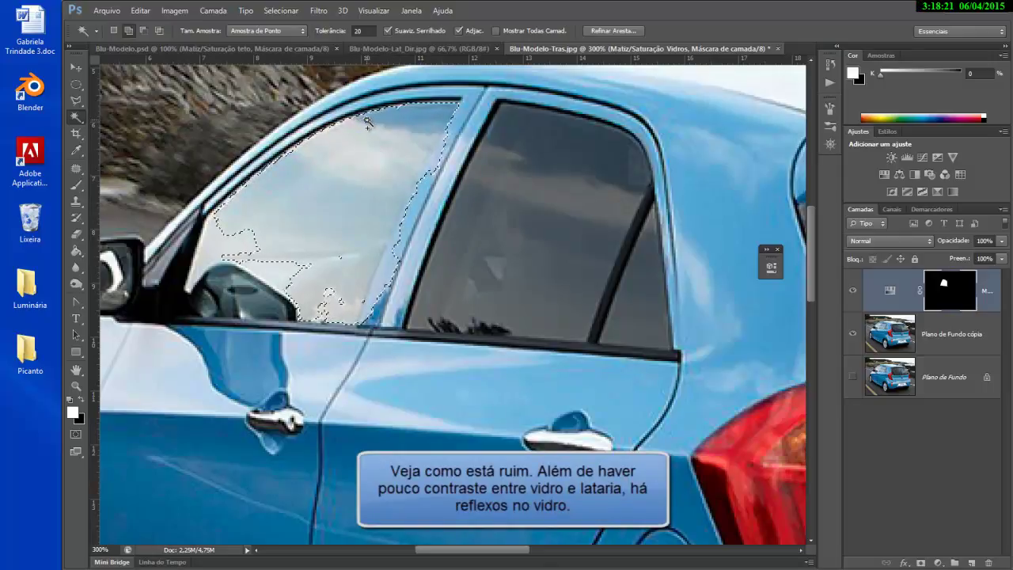
left_click(327, 297, "shift")
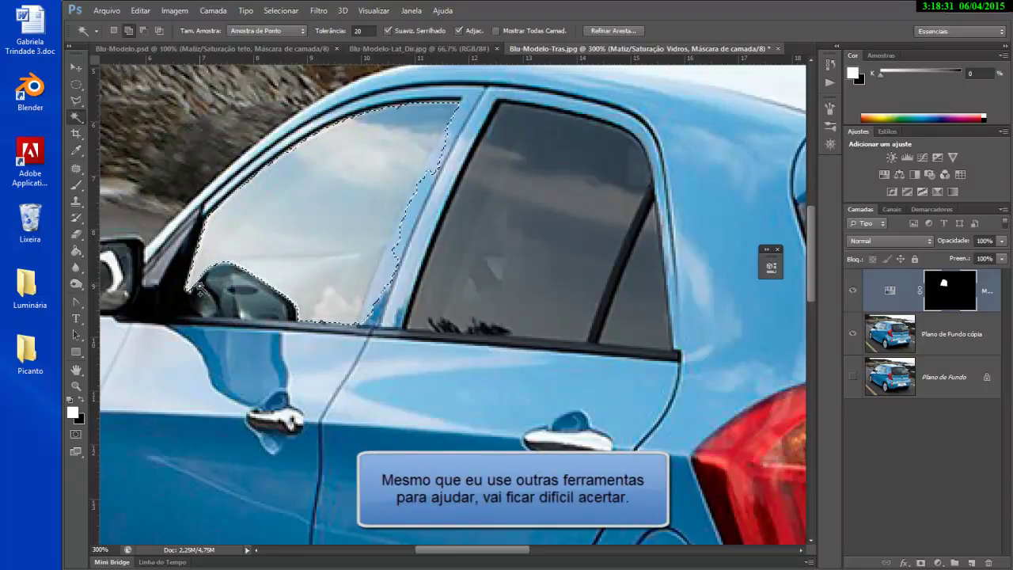
left_click(230, 297)
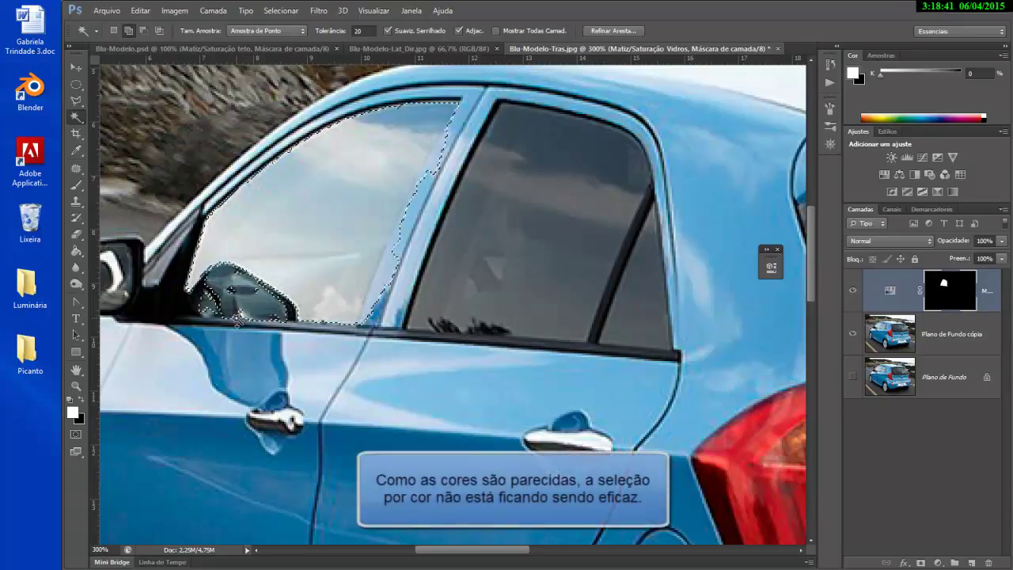
left_click(191, 307, "shift")
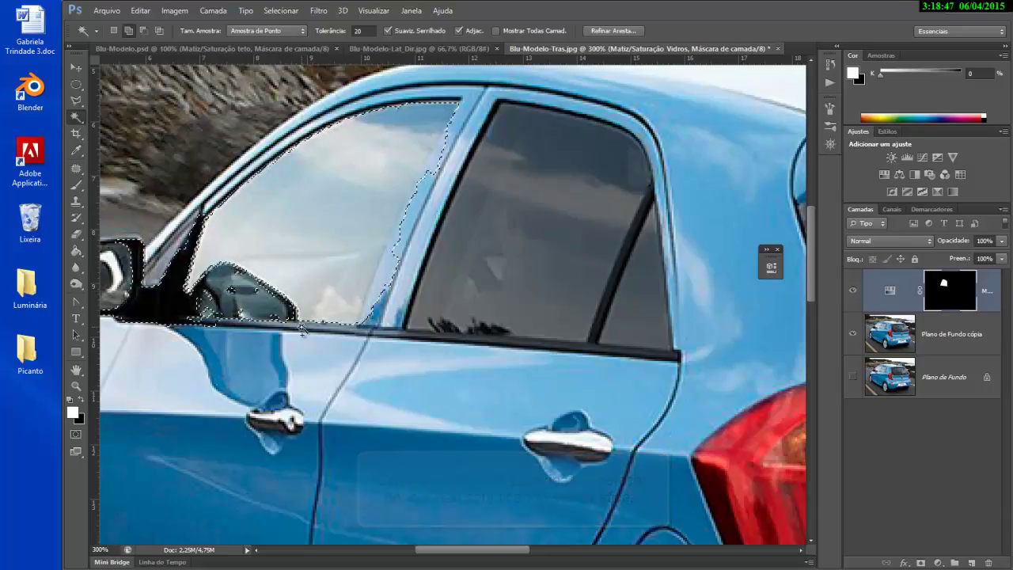
Step: Add the black corner trim and the strip along the lower window edge to the front window selection with the Lasso
left_click(75, 87)
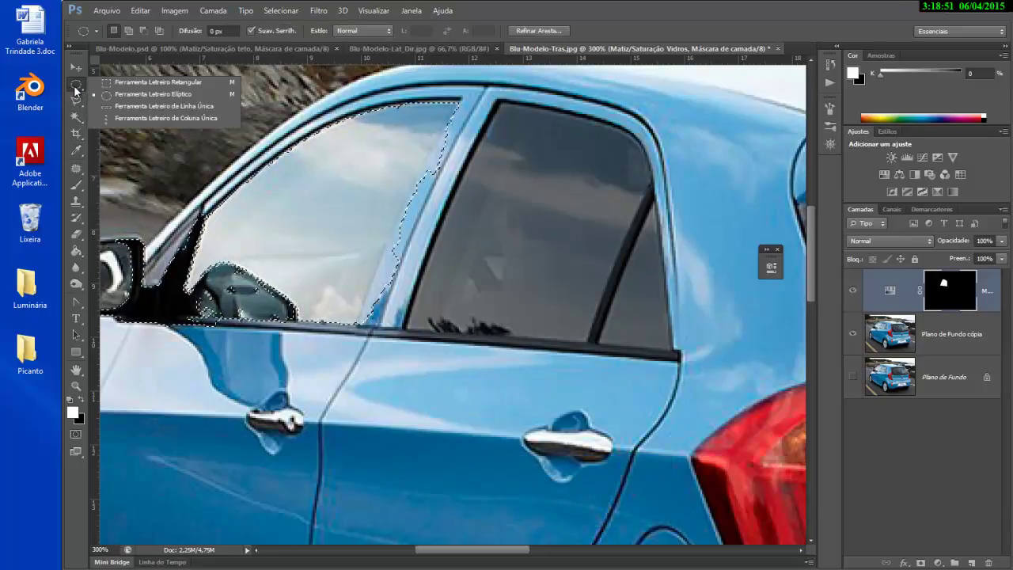
left_click(78, 100)
left_click(111, 101)
mouse_move(225, 223)
left_mouse_down()
mouse_move(206, 220)
mouse_move(227, 213)
left_mouse_up()
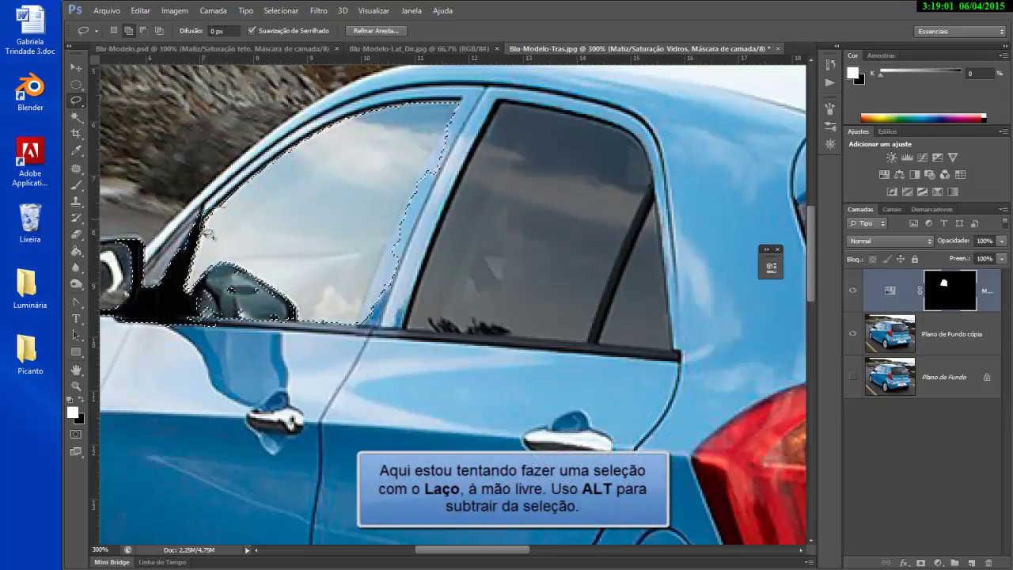
left_click_drag(178, 318, 274, 323)
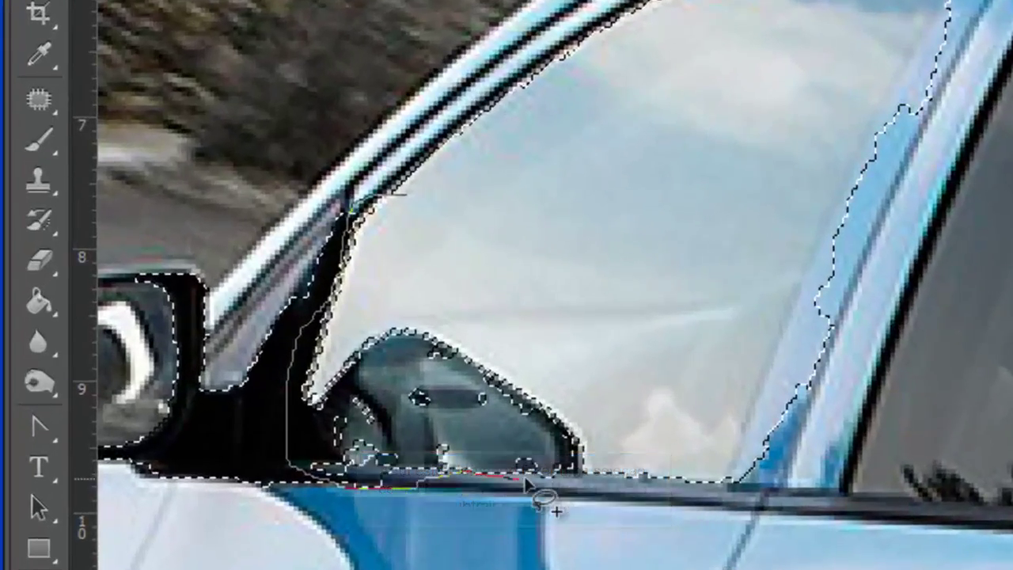
mouse_move(525, 479)
left_mouse_down()
mouse_move(668, 484)
mouse_move(692, 454)
mouse_move(649, 318)
mouse_move(526, 246)
mouse_move(403, 193)
left_mouse_up()
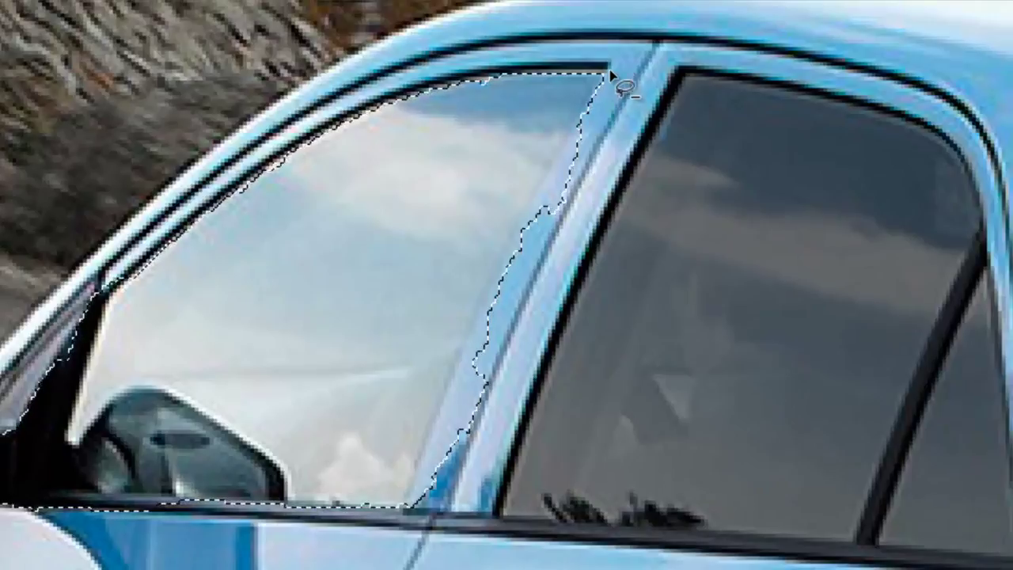
Step: Adjust the selection along the front window's rear edge and subtract the exterior mirror area from it with the Lasso
mouse_move(605, 83)
left_mouse_down()
mouse_move(522, 212)
mouse_move(402, 497)
mouse_move(440, 558)
mouse_move(644, 386)
mouse_move(690, 212)
mouse_move(648, 92)
mouse_move(614, 67)
left_mouse_up()
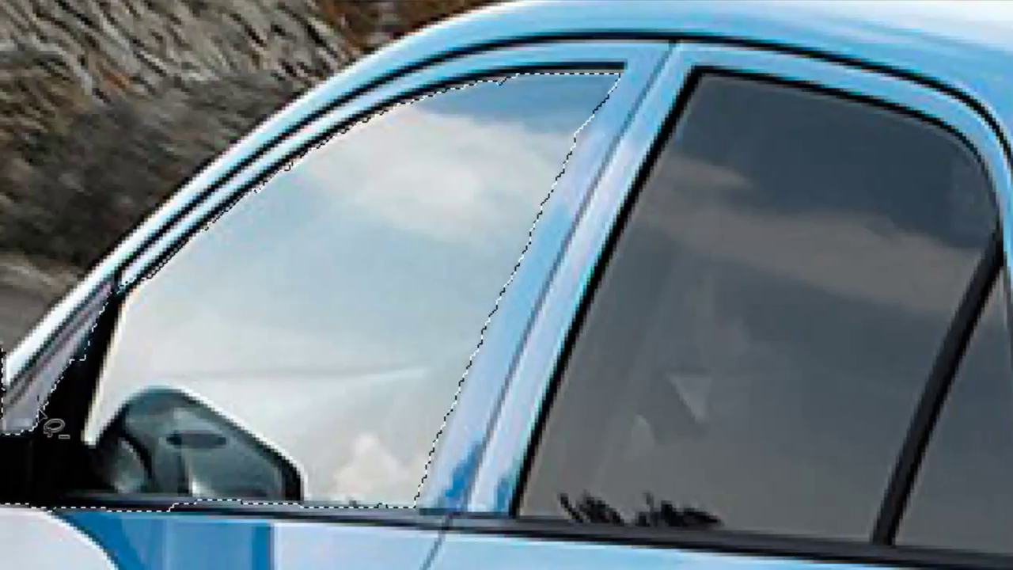
mouse_move(39, 409)
left_mouse_down()
mouse_move(36, 549)
mouse_move(165, 550)
mouse_move(255, 303)
mouse_move(349, 351)
mouse_move(328, 418)
mouse_move(317, 546)
left_mouse_up()
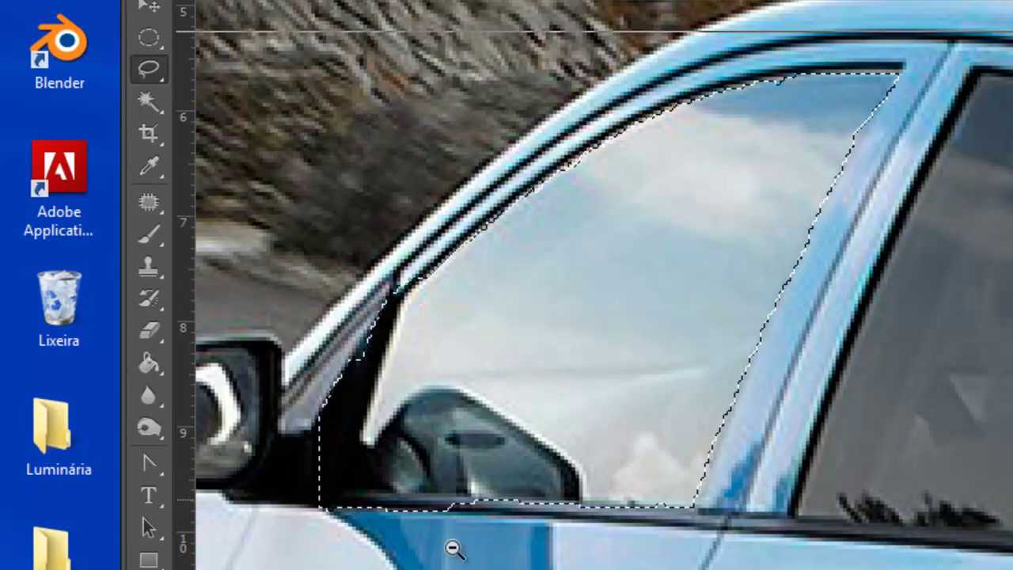
left_click(420, 500, "alt")
left_click_drag(218, 392, 311, 382)
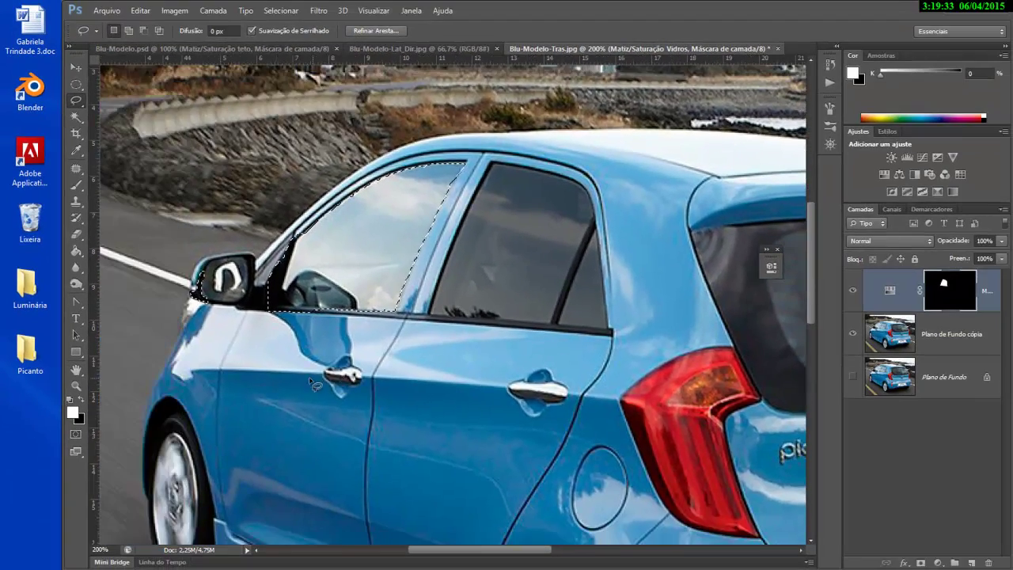
scroll(314, 383, "down", 1)
left_click_drag(222, 332, 223, 332)
mouse_move(334, 341)
left_mouse_down()
mouse_move(302, 368)
mouse_move(305, 394)
left_mouse_up()
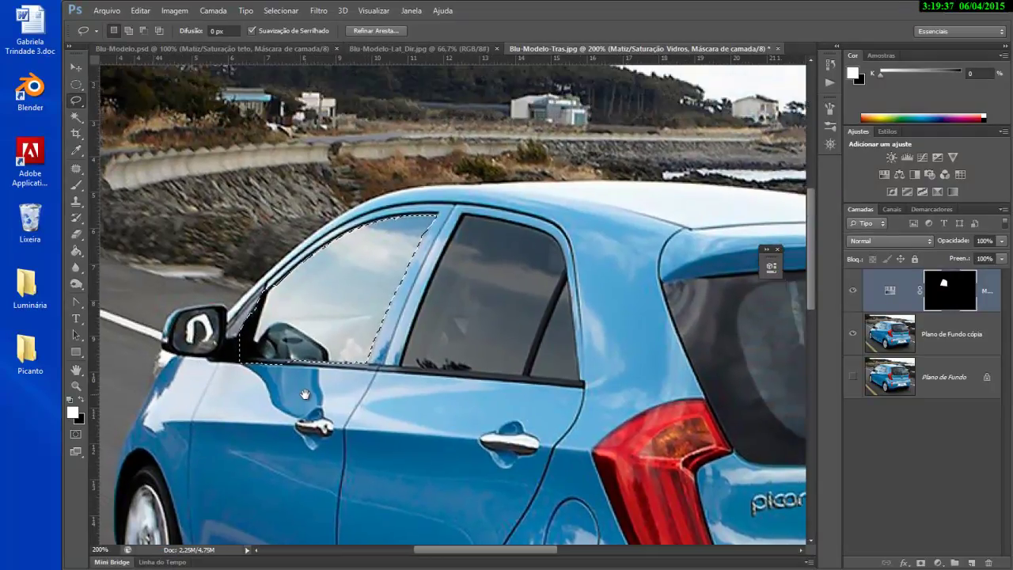
scroll(407, 287, "up", 1)
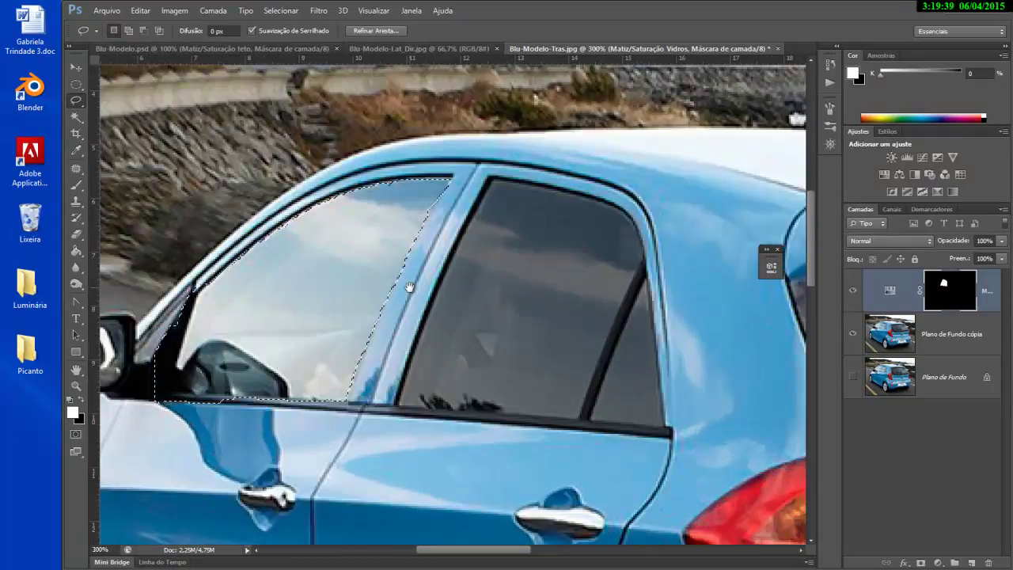
scroll(397, 263, "up", 1)
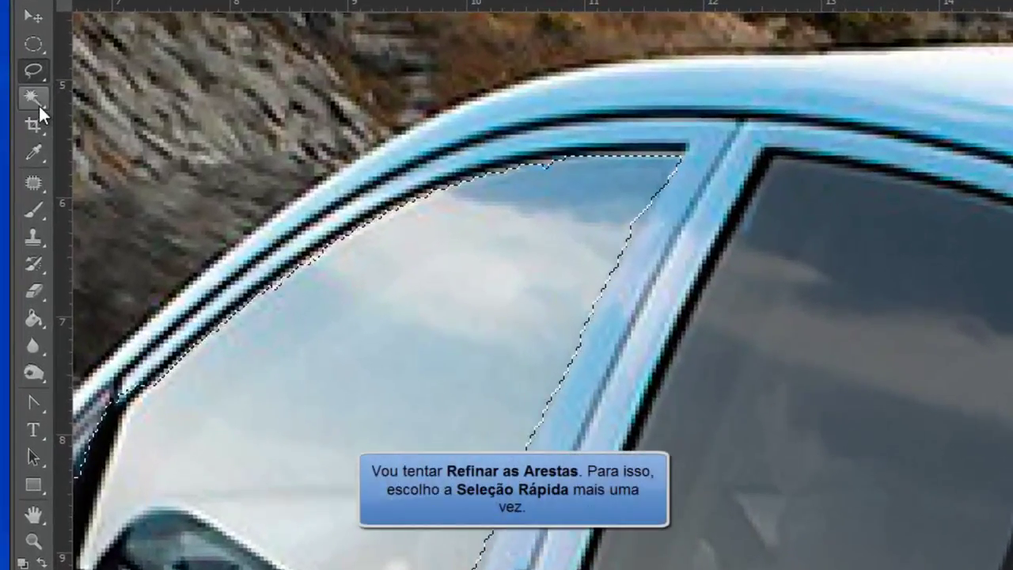
Step: Try to refine the front window's upper selection edge with the Quick Selection tool at brush size 10
left_click(51, 107)
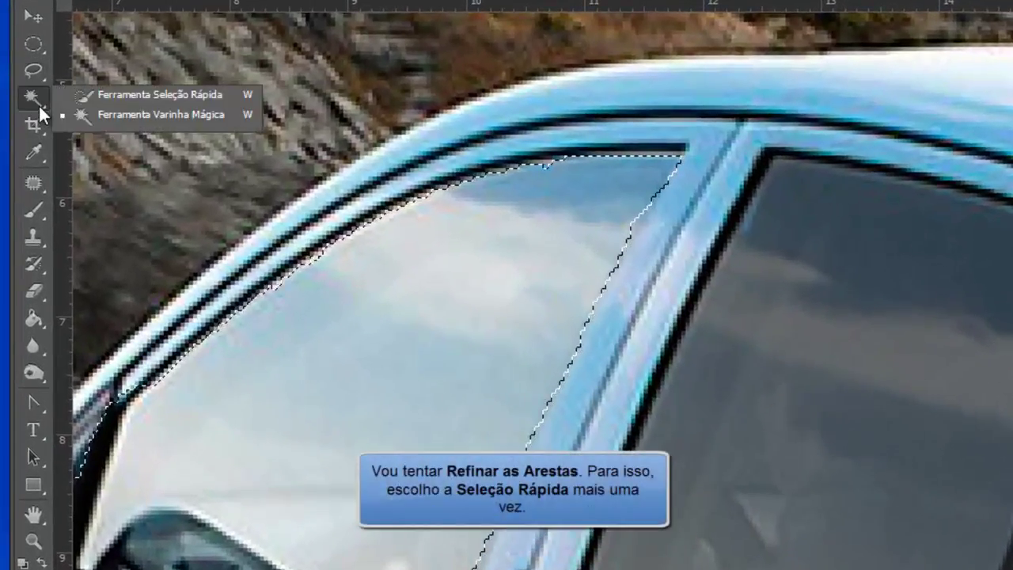
left_click(160, 95)
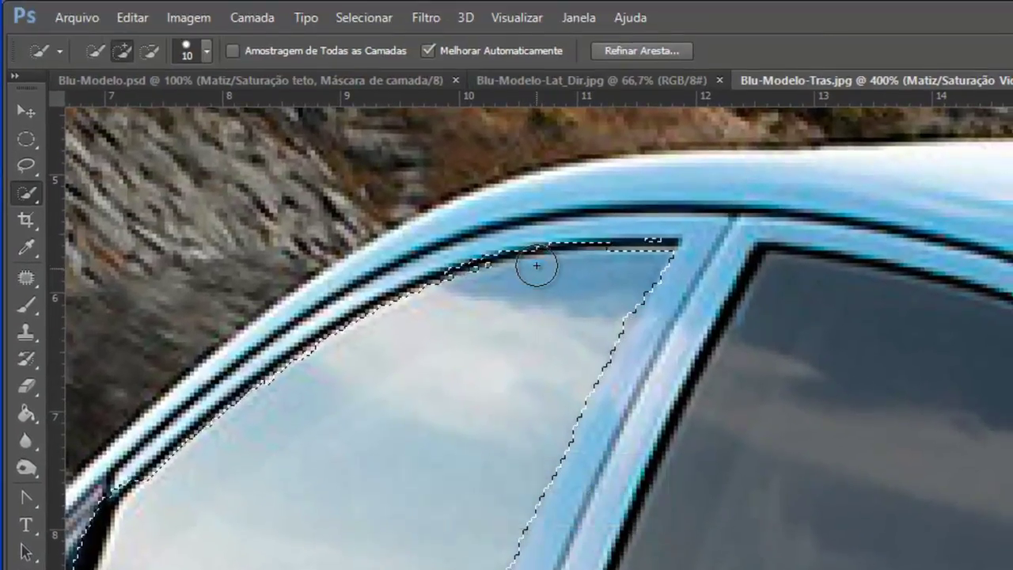
left_click(491, 285)
left_click_drag(527, 283, 506, 273)
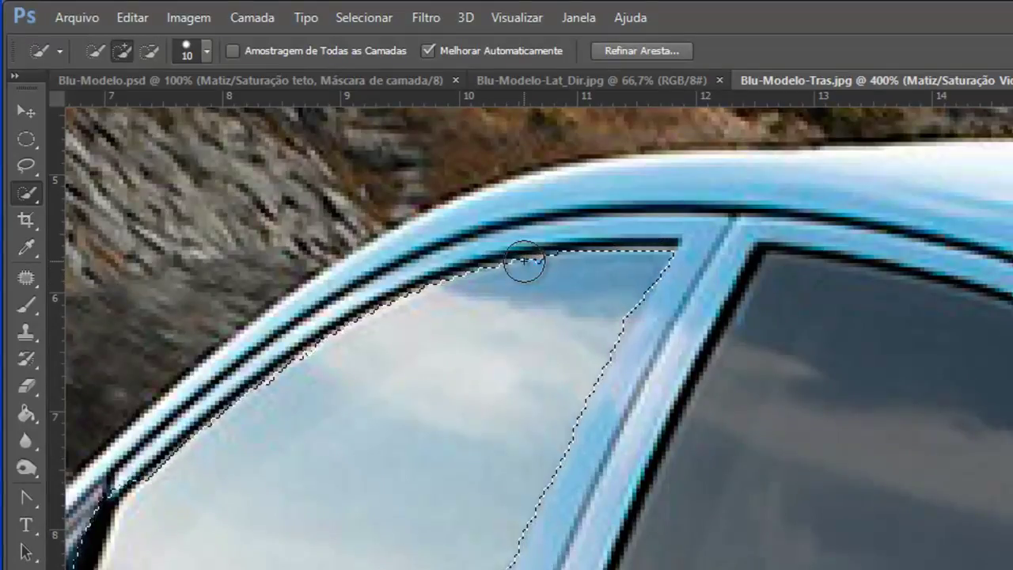
Step: Try a smaller Quick Selection brush of size 5 on the upper window edge and undo the latest selection changes
key("bracketleft")
key("bracketleft")
key("bracketleft")
key("bracketleft")
key("bracketleft")
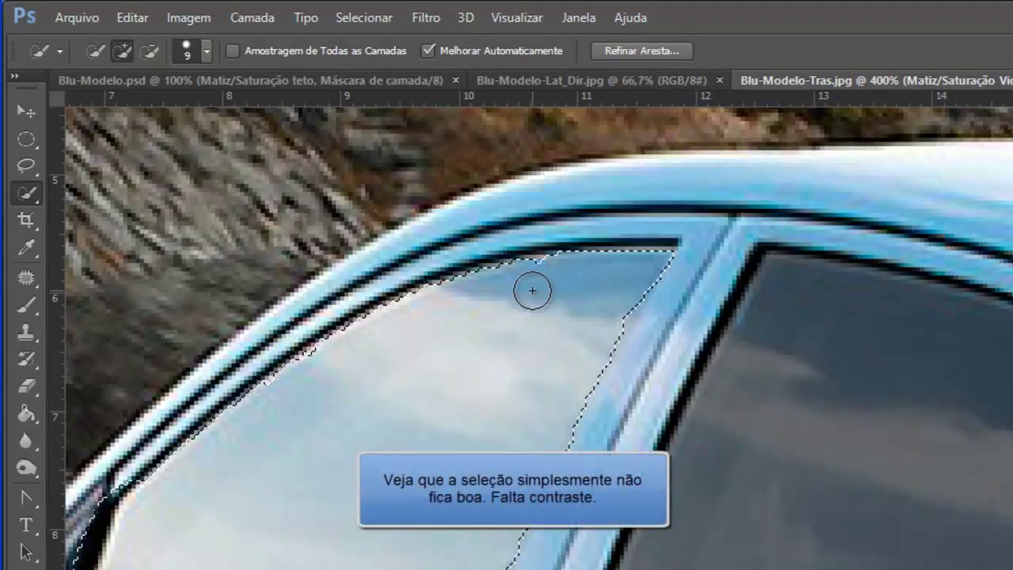
mouse_move(538, 267)
left_mouse_down()
mouse_move(541, 255)
mouse_move(524, 288)
left_mouse_up()
key("ctrl+z")
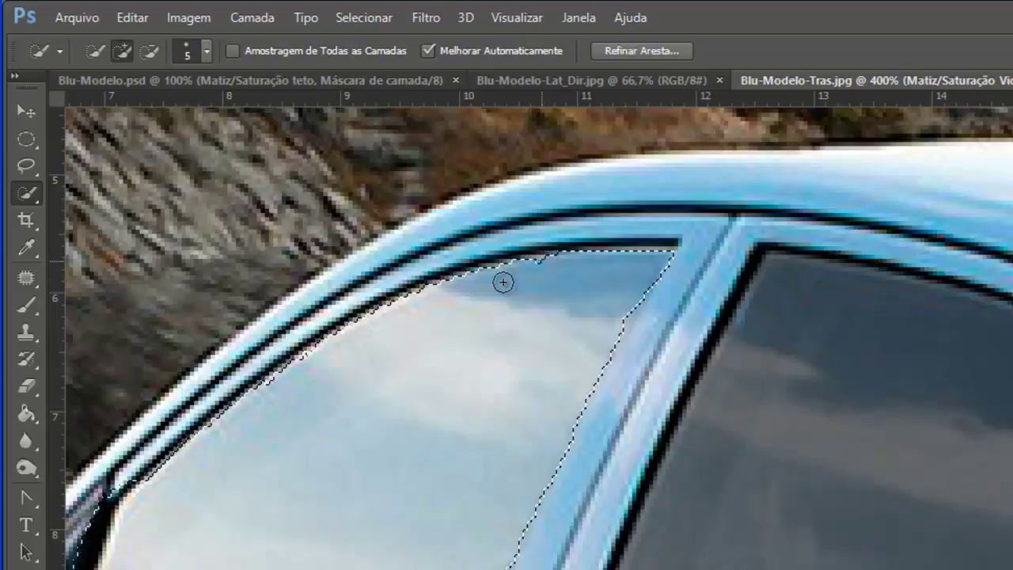
key("ctrl+alt+z")
key("ctrl+alt+z")
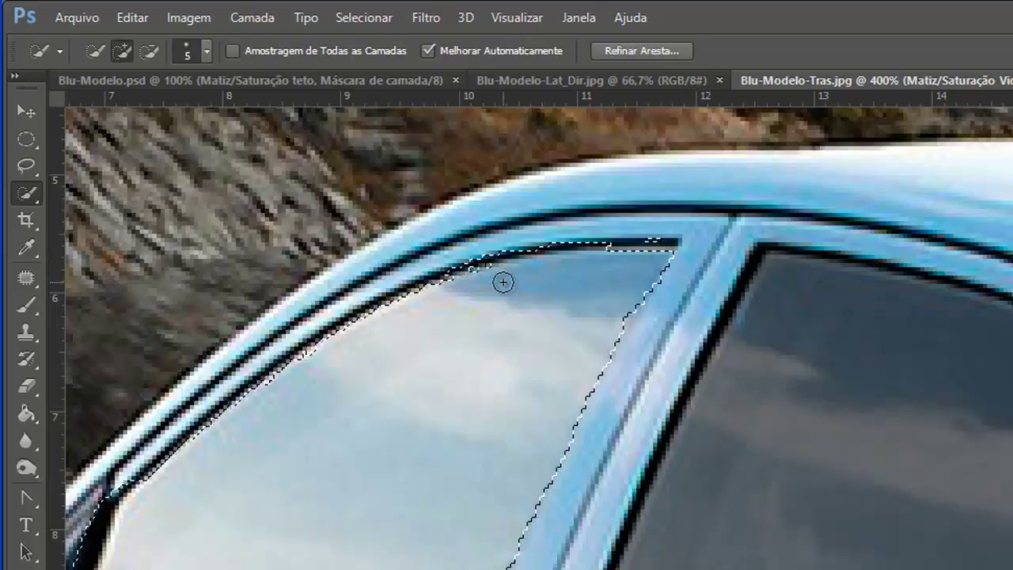
Step: Start Refine Edge on the window selection with Smart Radius on, a 1.0 px radius and the radius shown
left_click(647, 51)
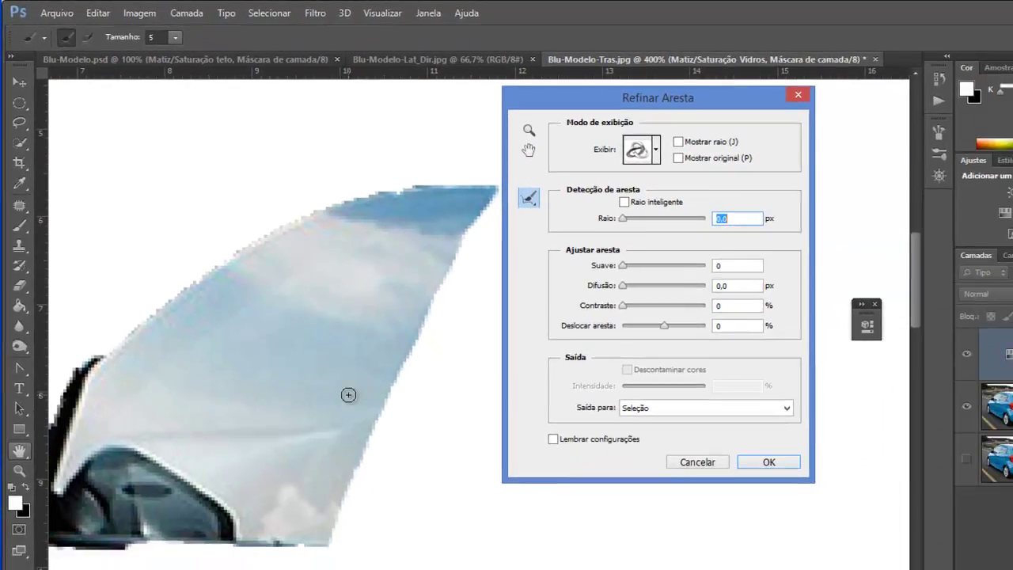
left_click_drag(299, 419, 364, 416)
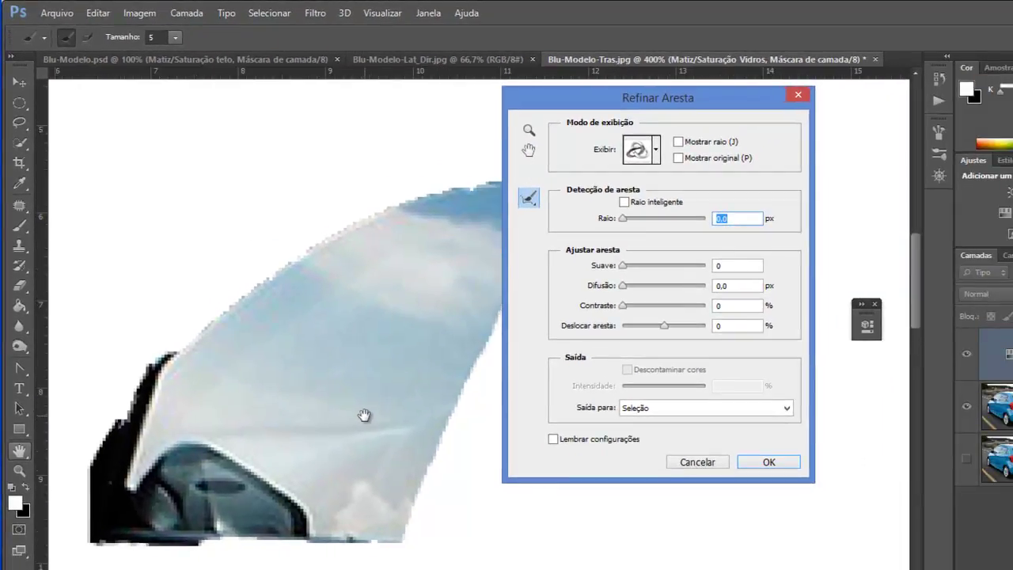
left_click_drag(599, 90, 727, 113)
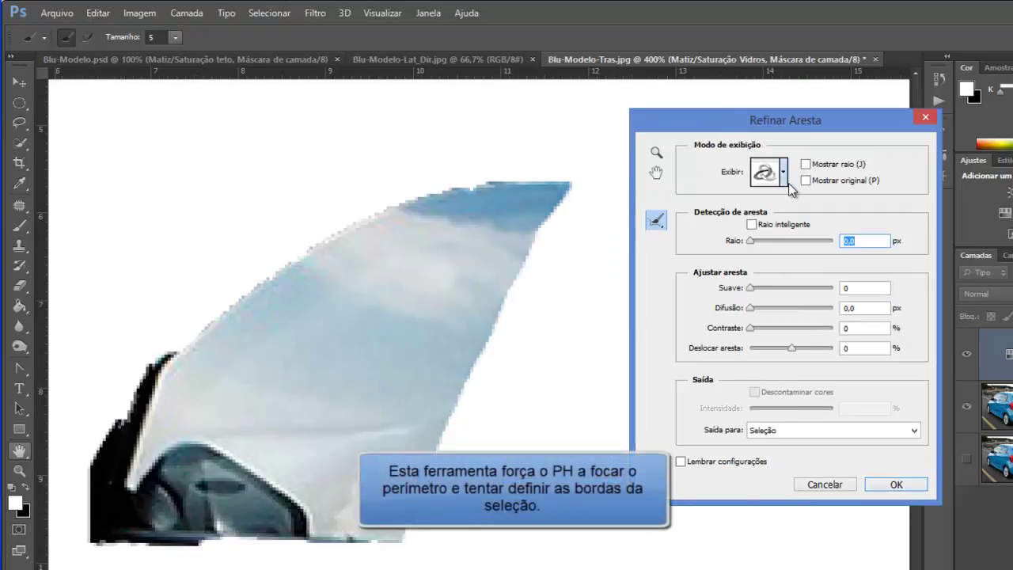
left_click(753, 225)
left_click_drag(751, 242, 755, 240)
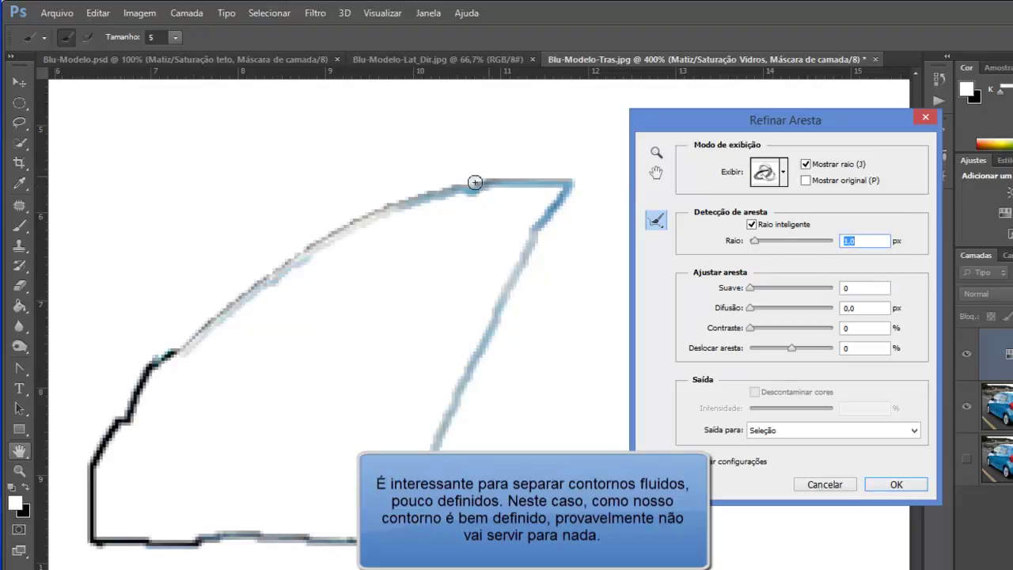
Step: Paint the refinement radius along the window's upper and lower edges and erase the excess outside the outline
mouse_move(478, 186)
left_mouse_down()
mouse_move(455, 193)
mouse_move(496, 188)
mouse_move(377, 218)
mouse_move(295, 260)
mouse_move(181, 356)
mouse_move(481, 188)
mouse_move(553, 184)
left_mouse_up()
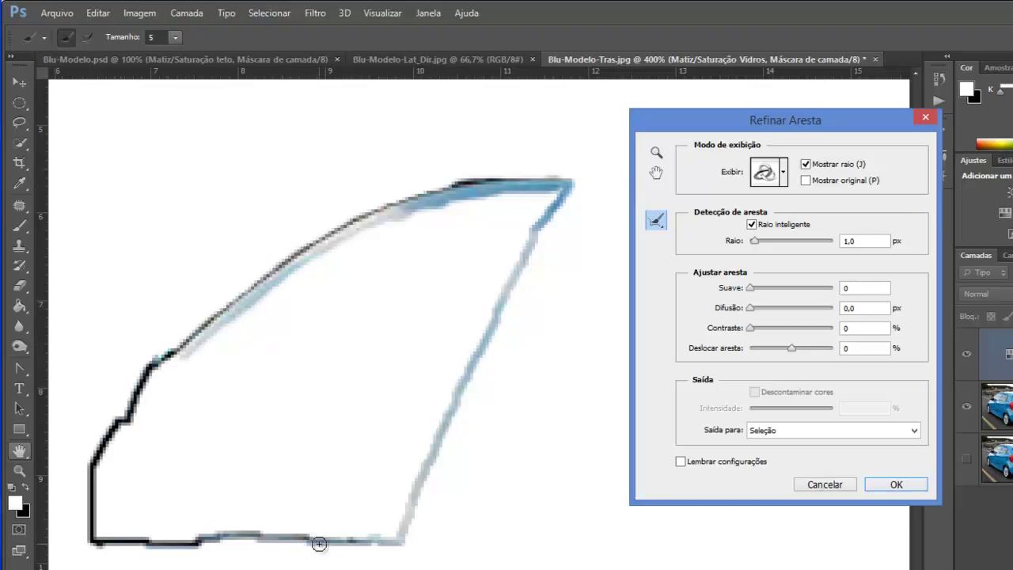
left_click_drag(338, 540, 105, 540)
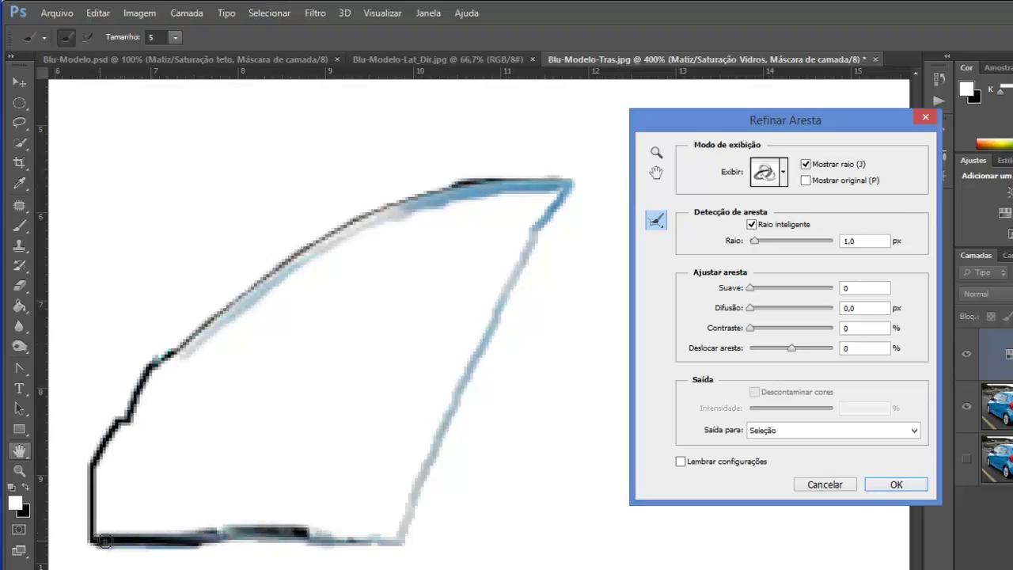
left_click_drag(206, 551, 118, 558)
key("alt")
left_click_drag(177, 545, 75, 554)
key("alt")
mouse_move(475, 167)
left_mouse_down()
mouse_move(435, 182)
mouse_move(502, 172)
left_mouse_up()
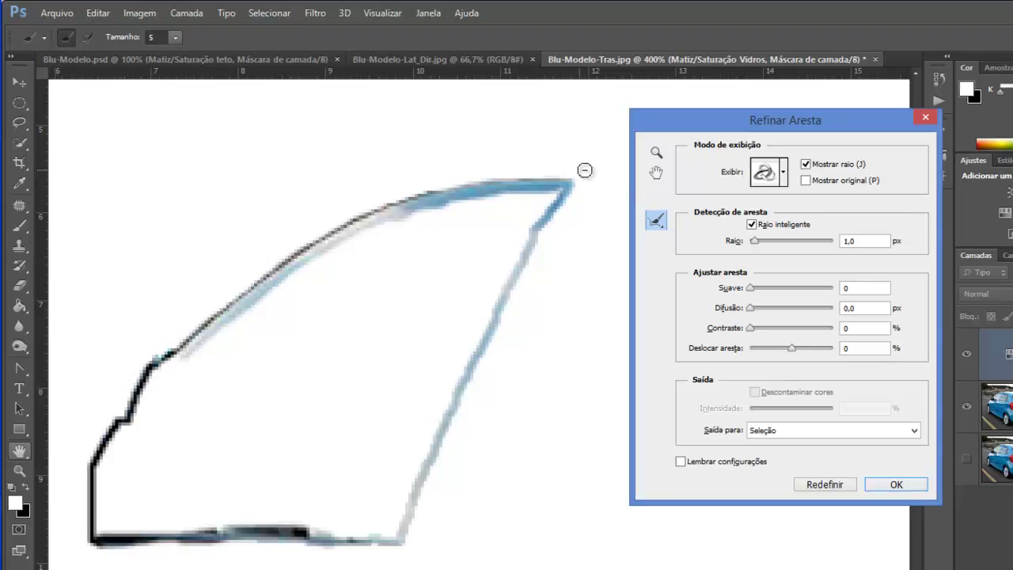
Step: Hide the radius display, turn Smart Radius off, retouch the window's upper and front edges and apply the edge refinement
left_click(815, 170)
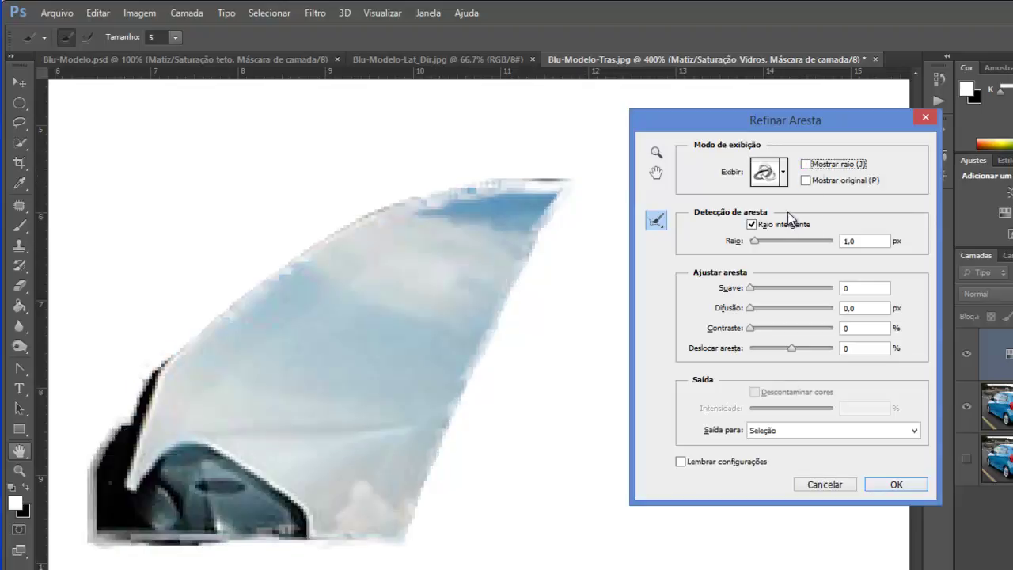
left_click(754, 226)
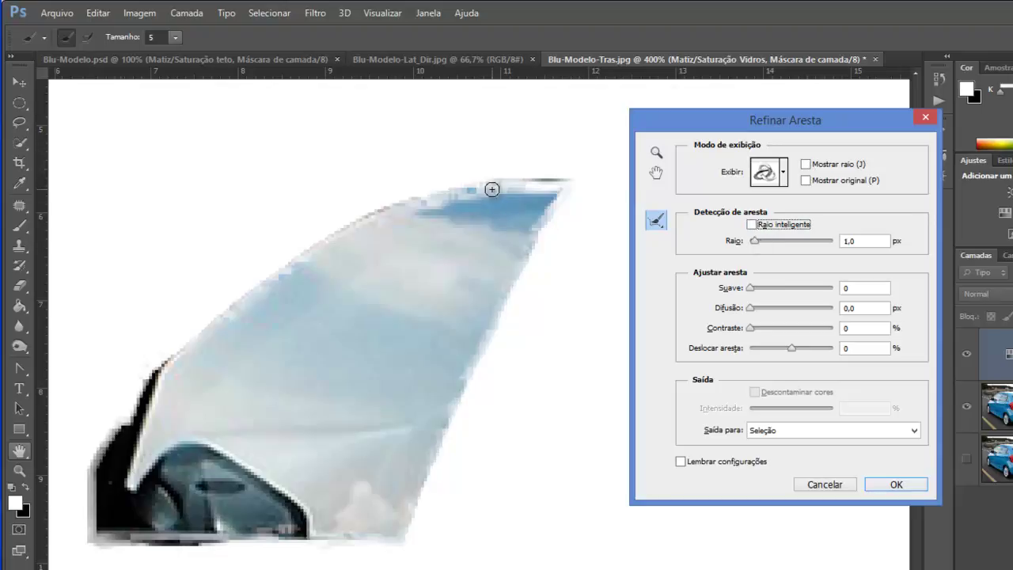
mouse_move(491, 189)
left_mouse_down()
mouse_move(379, 226)
mouse_move(469, 205)
mouse_move(479, 186)
mouse_move(387, 213)
left_mouse_up()
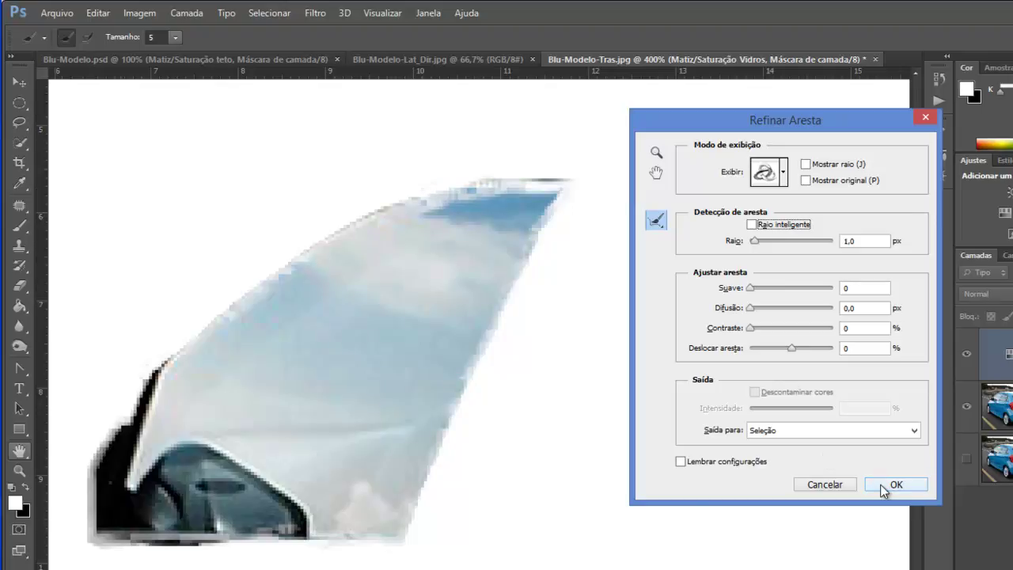
mouse_move(152, 415)
left_mouse_down()
mouse_move(125, 427)
mouse_move(148, 402)
left_mouse_up()
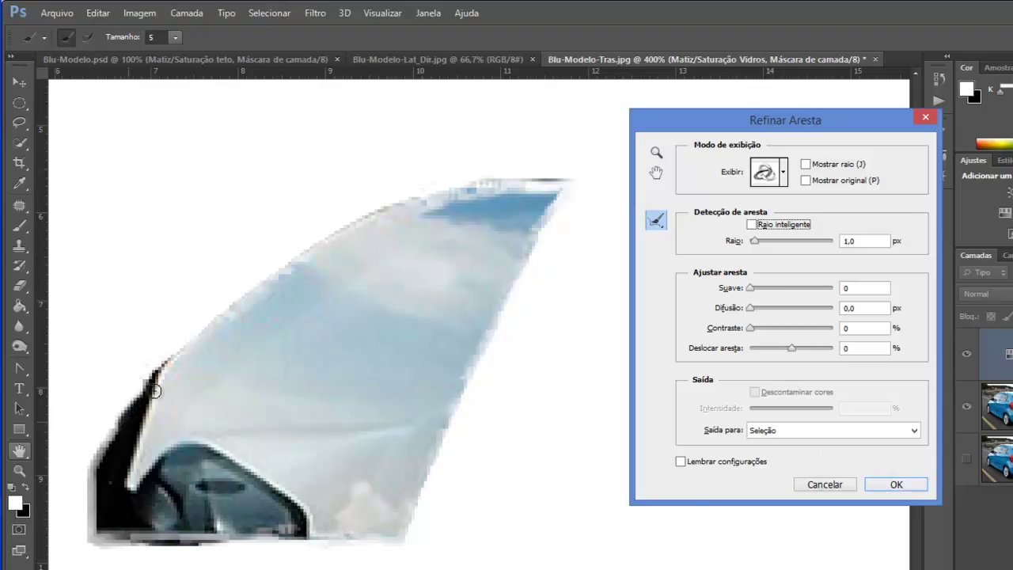
left_click(898, 484)
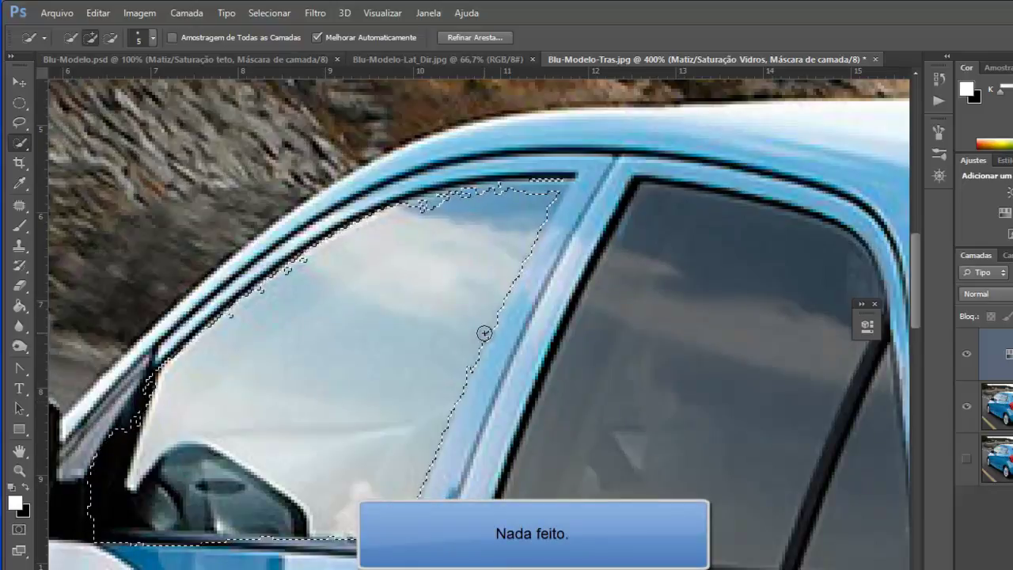
Step: Deselect the window and outline the front side window with a closed Pen path along its frame
key("ctrl+d")
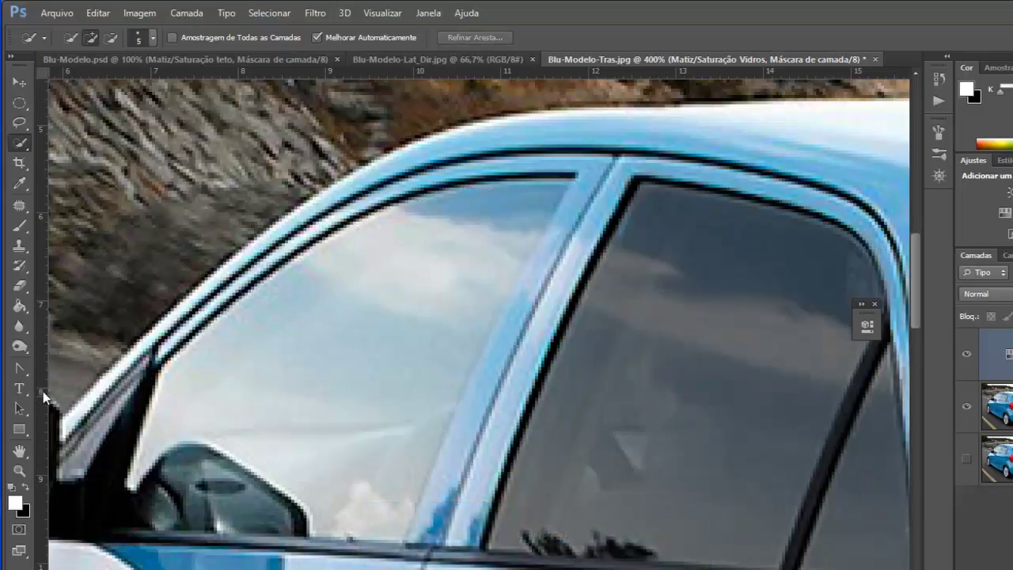
left_click(21, 371)
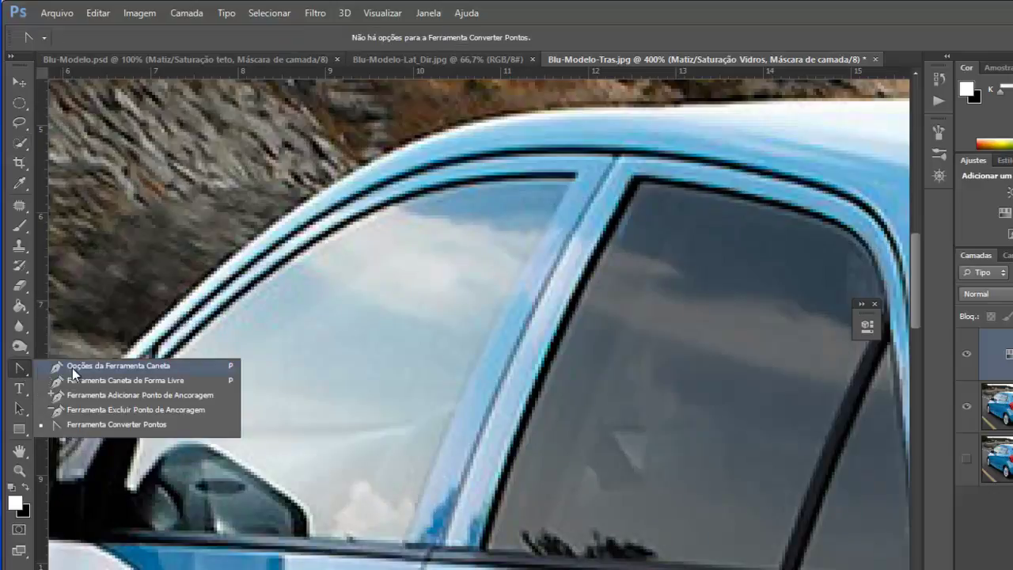
left_click(74, 368)
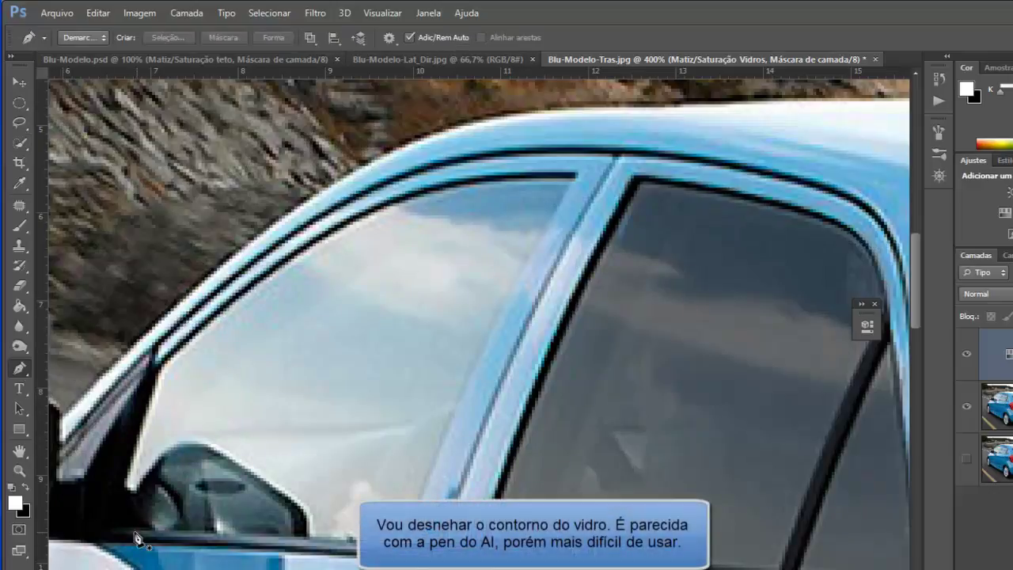
left_click_drag(147, 518, 243, 530)
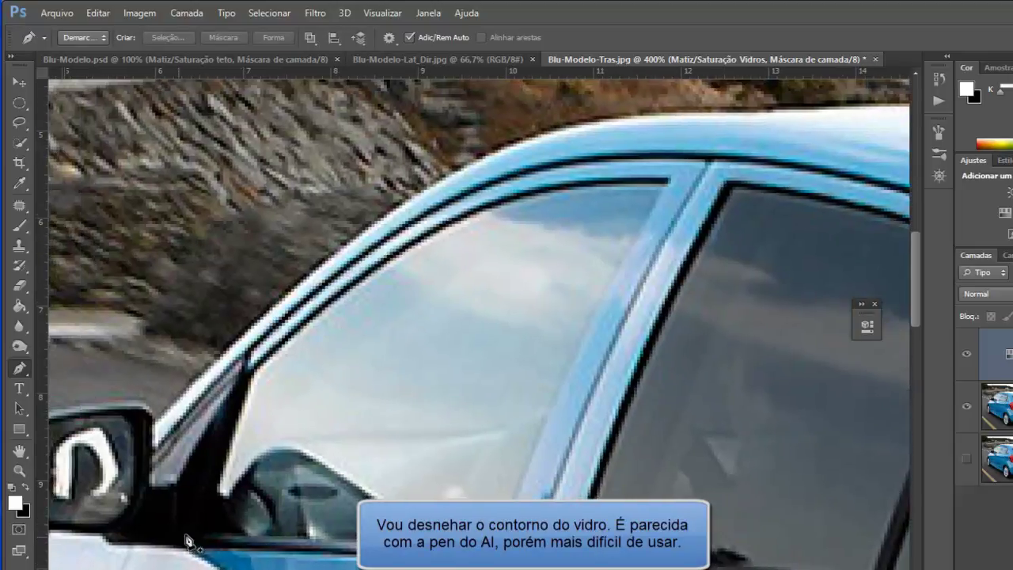
left_click(180, 538)
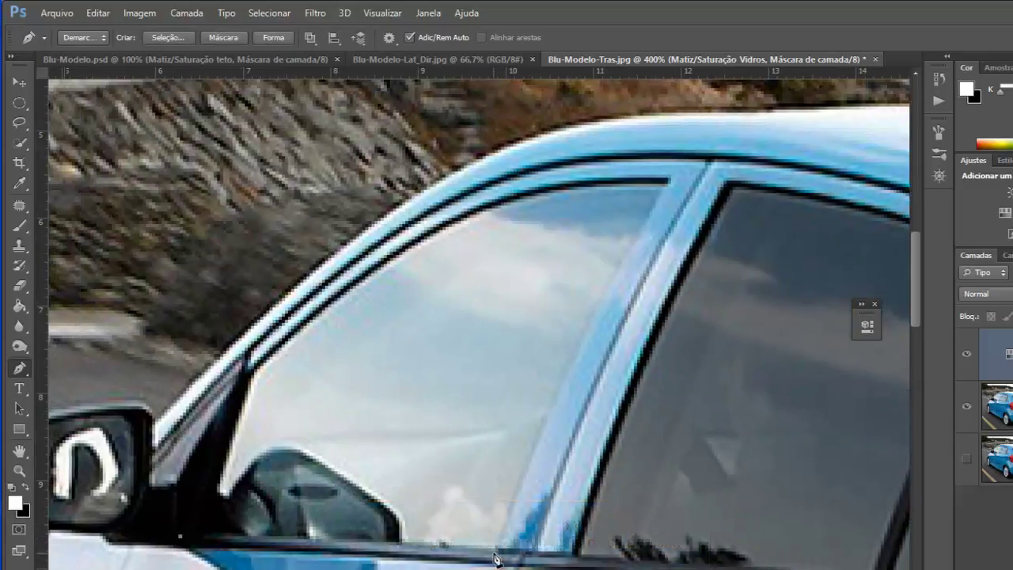
left_click_drag(494, 552, 501, 558)
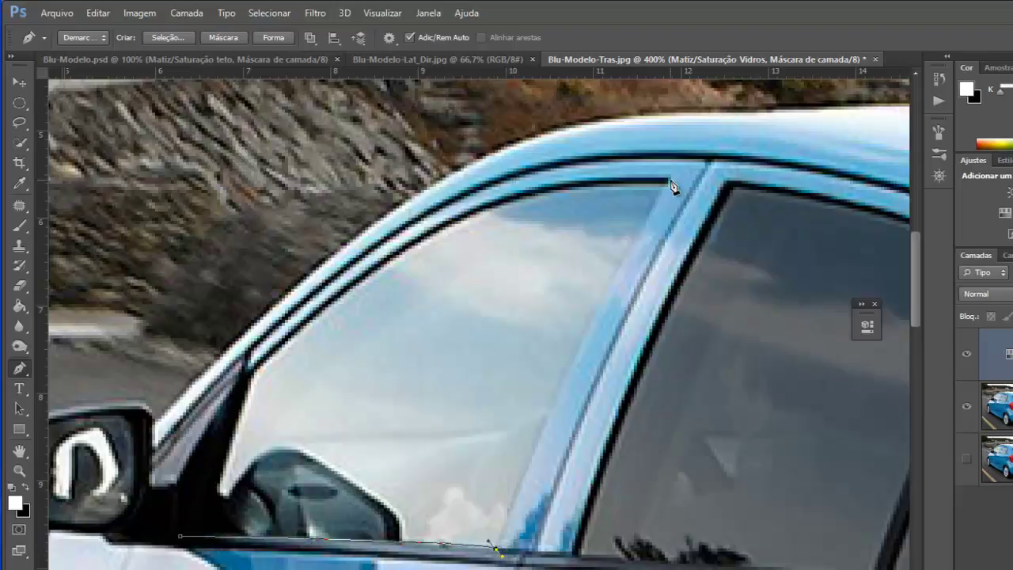
left_click_drag(669, 183, 726, 147)
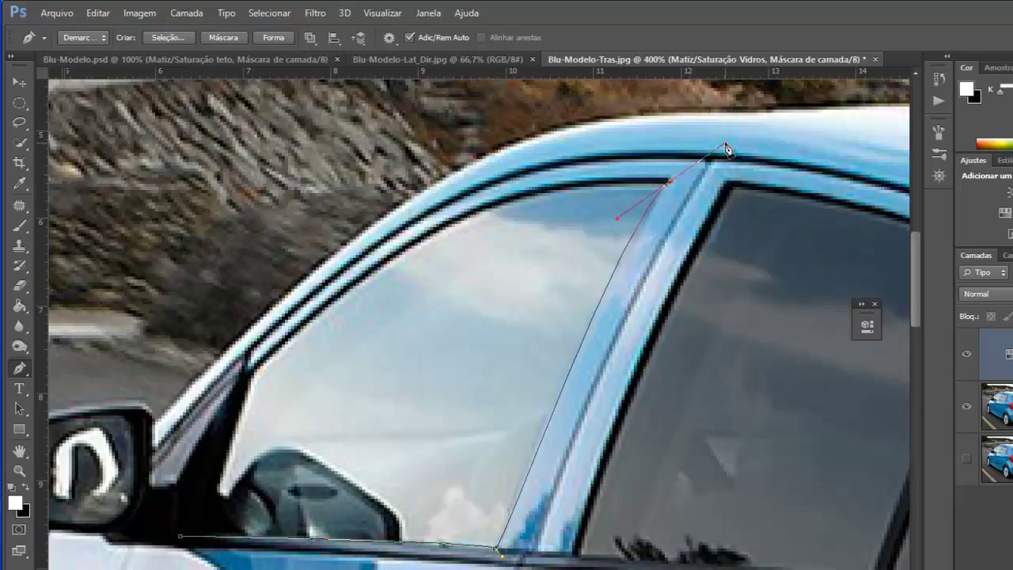
left_click_drag(526, 191, 480, 206)
left_click(246, 368)
left_click(177, 481)
left_click(182, 545)
Step: Use Convert Point on the path's upper rear corner, aligning its handles with the window's top edge and rear pillar
right_click(27, 372)
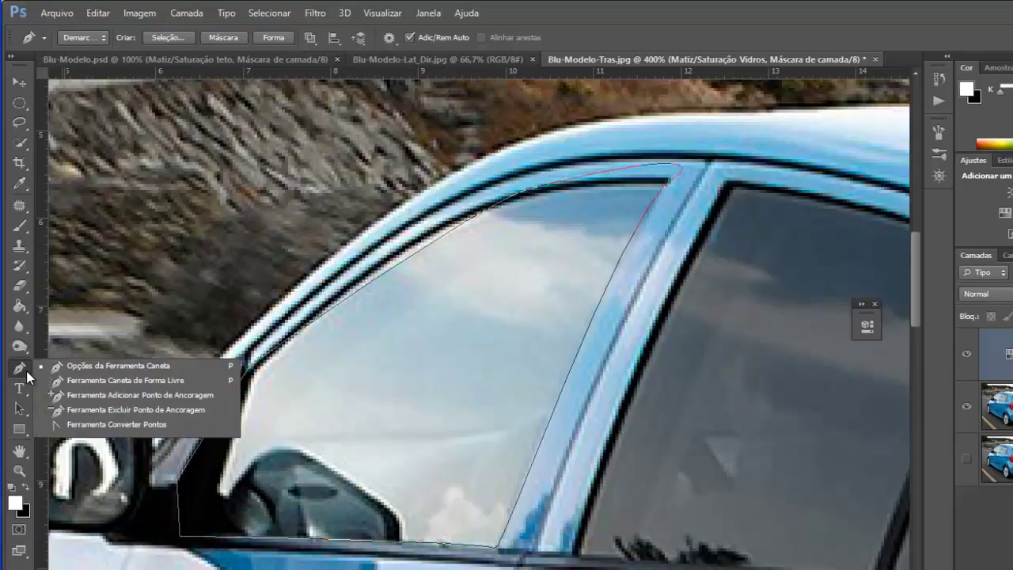
left_click(72, 424)
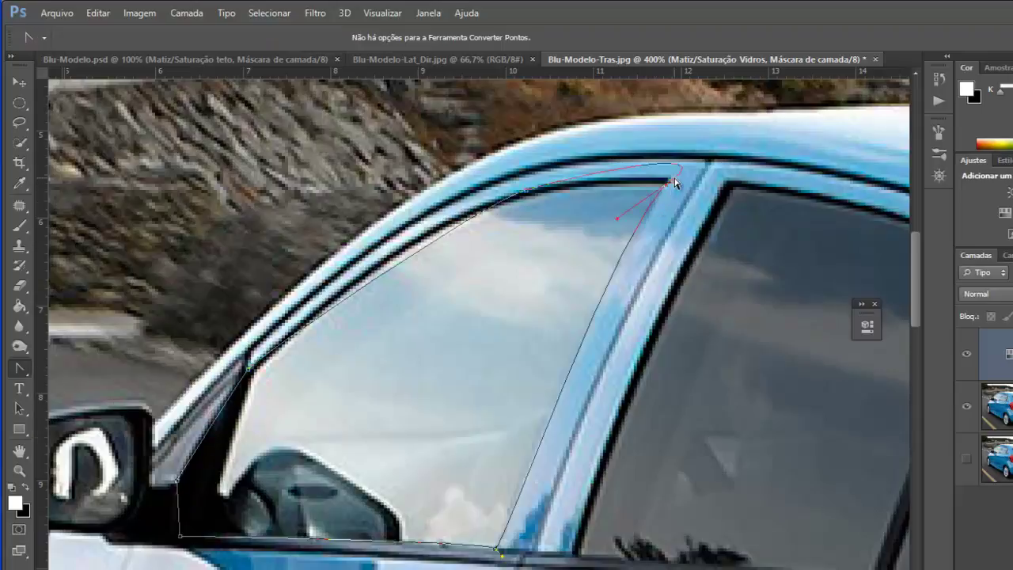
left_click_drag(669, 187, 619, 182)
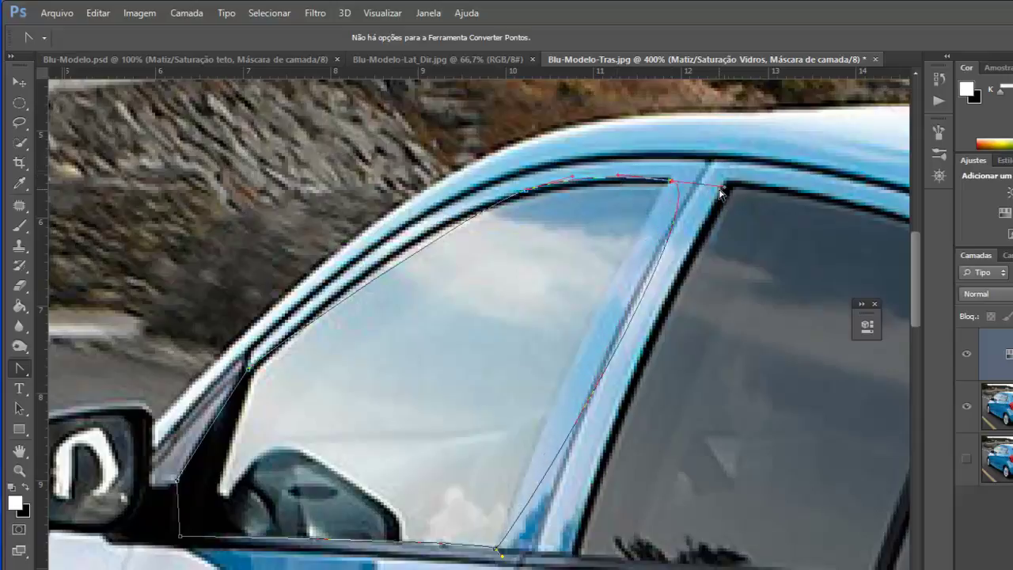
left_click_drag(724, 190, 531, 406)
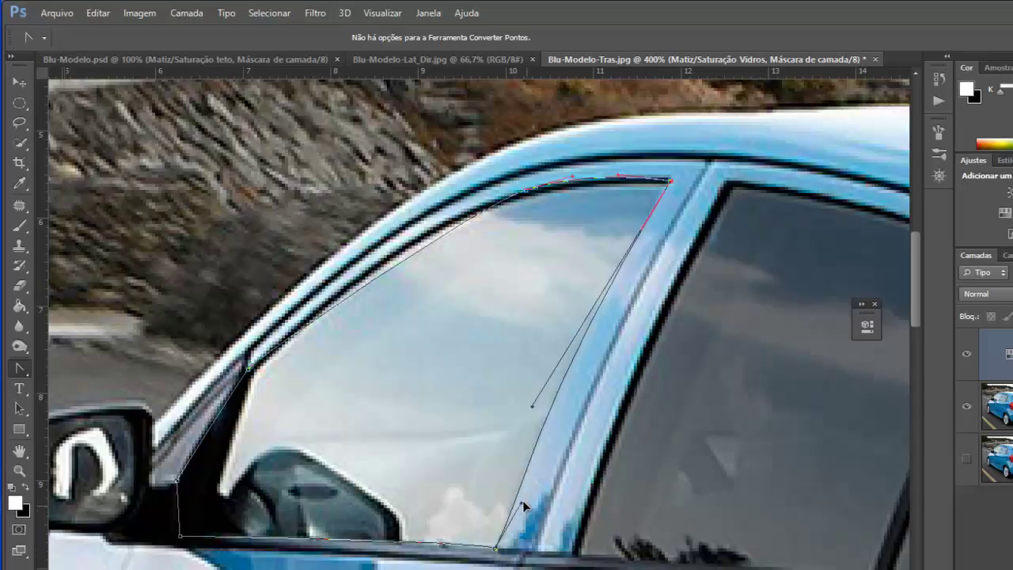
left_click_drag(533, 409, 591, 297)
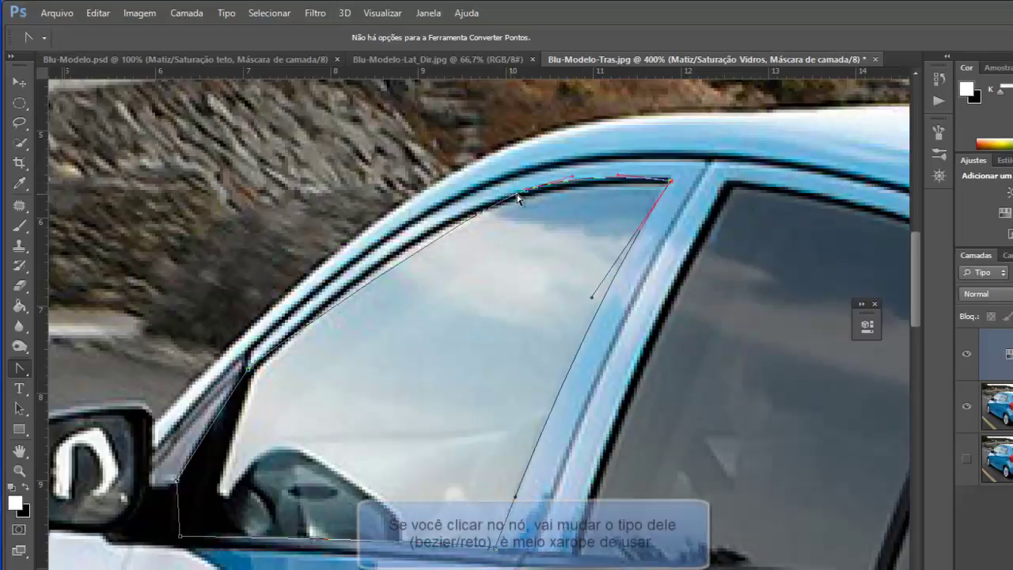
Step: Adjust the handles along the front window path's upper curve so it follows the black trim
left_click(507, 199)
left_click_drag(484, 207, 407, 234)
left_click_drag(255, 360, 356, 291)
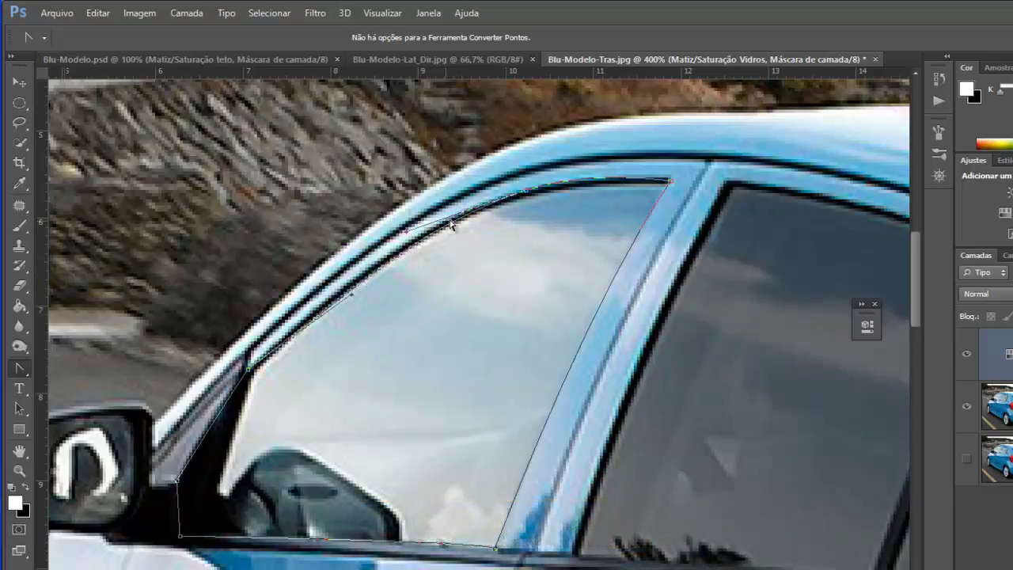
left_click_drag(534, 186, 531, 194)
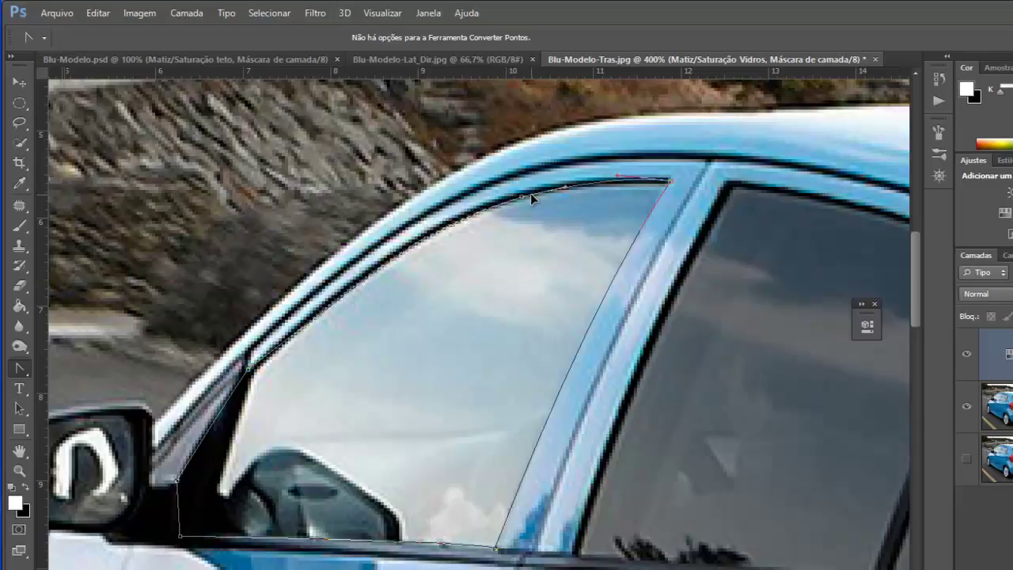
mouse_move(663, 181)
left_mouse_down()
mouse_move(649, 180)
mouse_move(655, 187)
left_mouse_up()
mouse_move(606, 288)
left_mouse_down()
mouse_move(608, 304)
mouse_move(597, 270)
mouse_move(595, 281)
left_mouse_up()
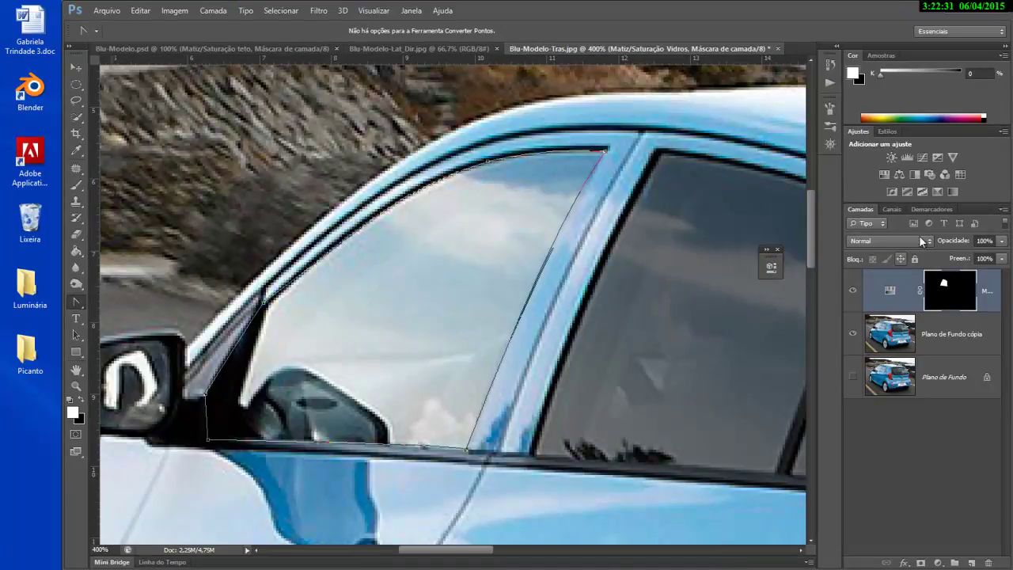
Step: Save the work path under the name Vidro motorista
left_click(930, 207)
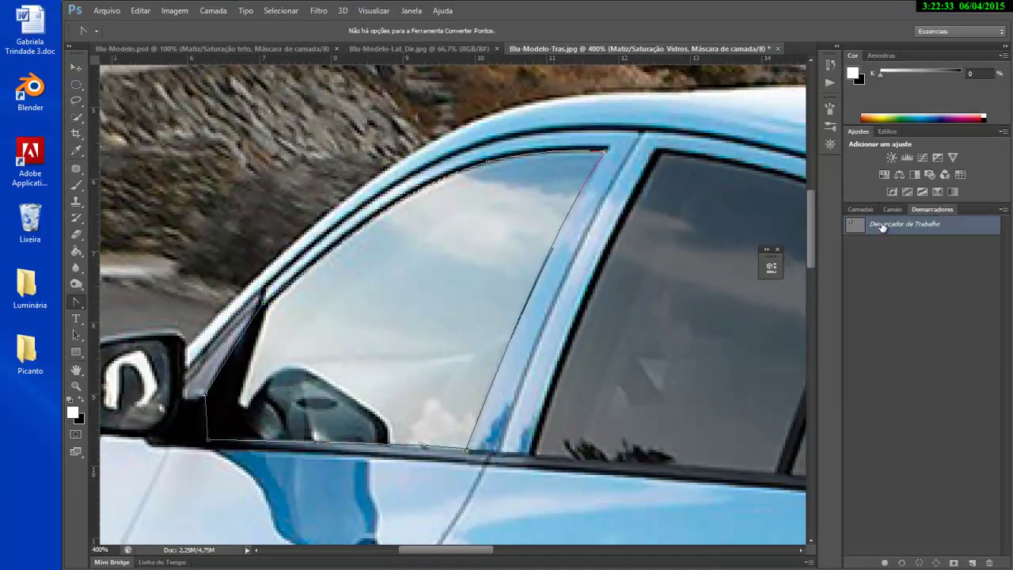
double_click(882, 225)
type("Vidro motorista")
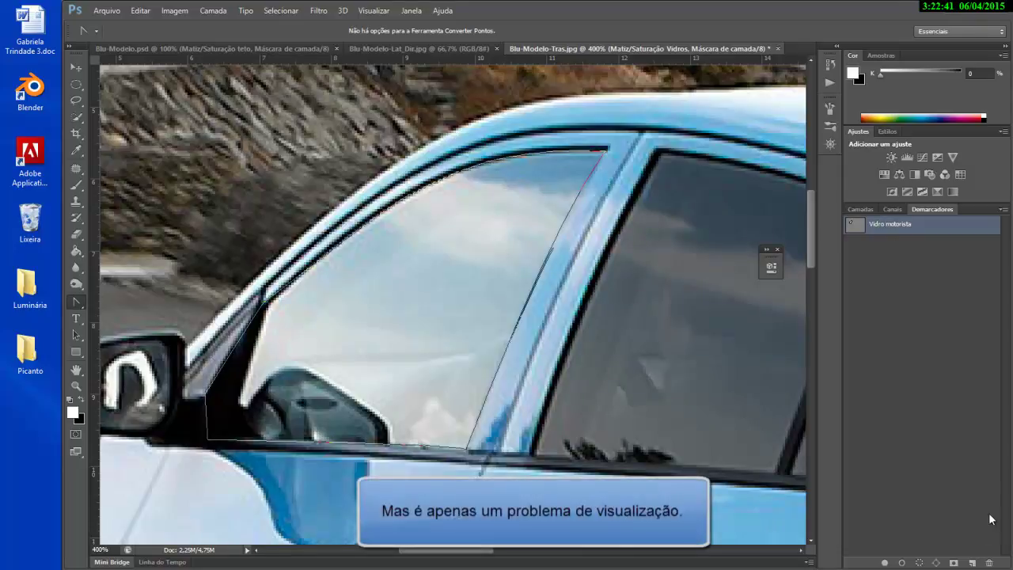
Step: Load the Vidro motorista path as a selection, fill it with white on the Hue/Saturation layer mask and deselect
left_click(919, 563)
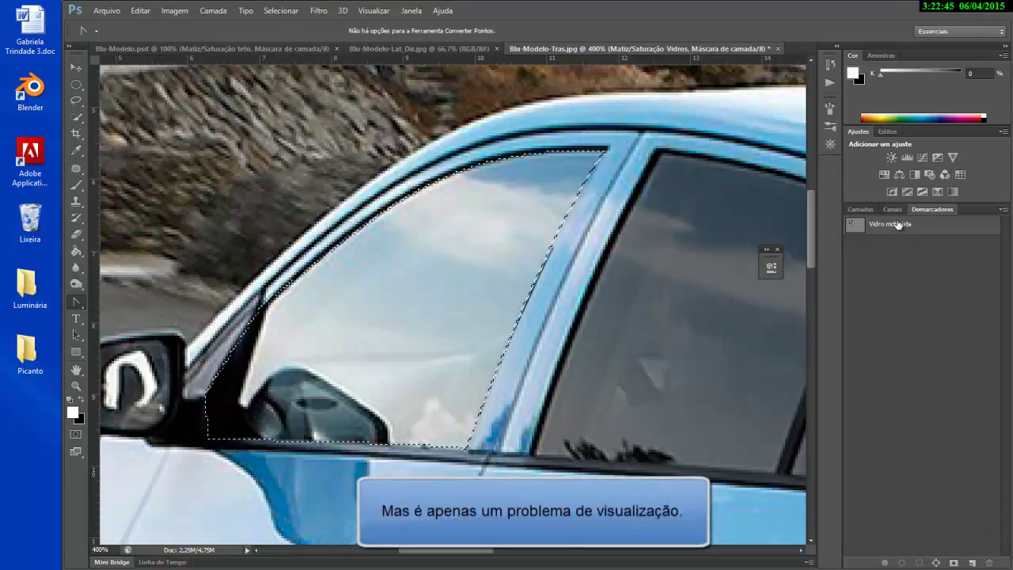
left_click(861, 209)
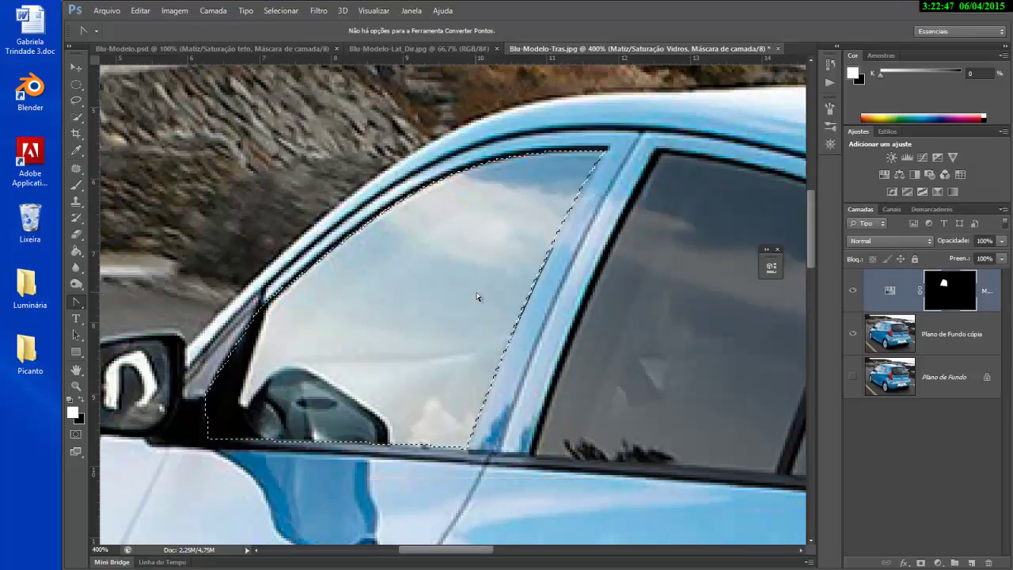
key("alt+BackSpace")
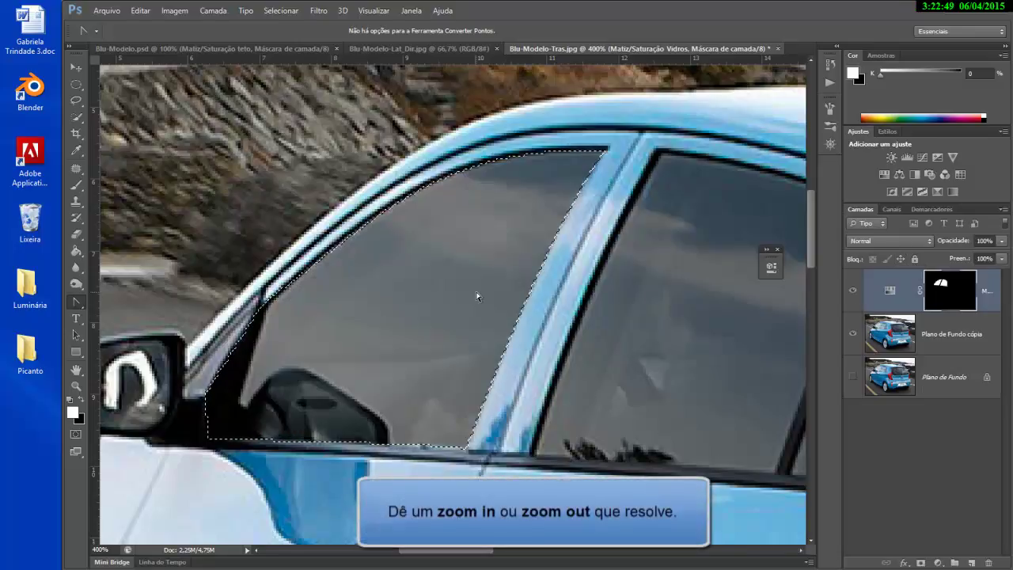
key("ctrl+d")
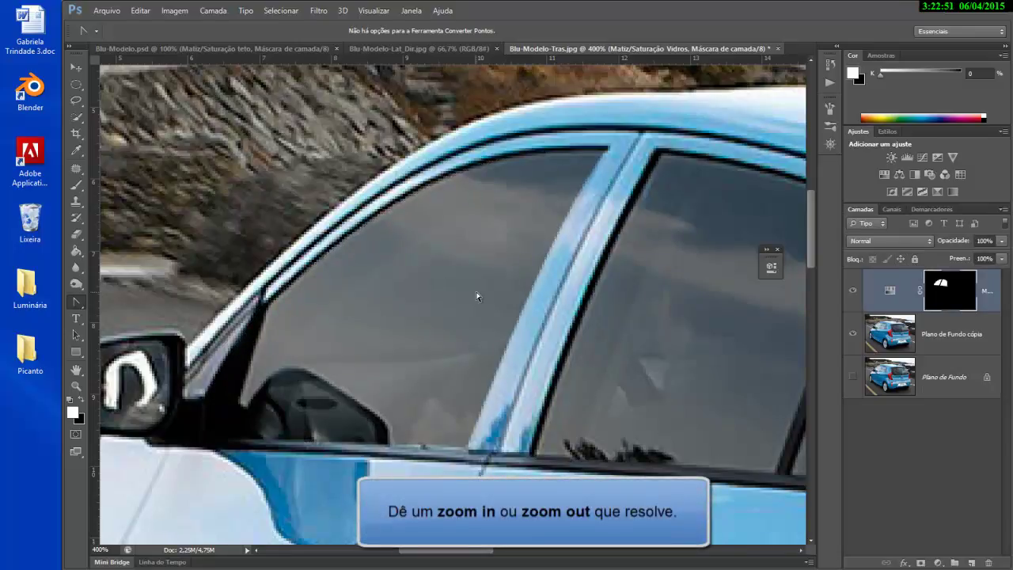
Step: Create a new path for the rear windshield and name it Vidro traseiro
left_click(465, 276, "alt")
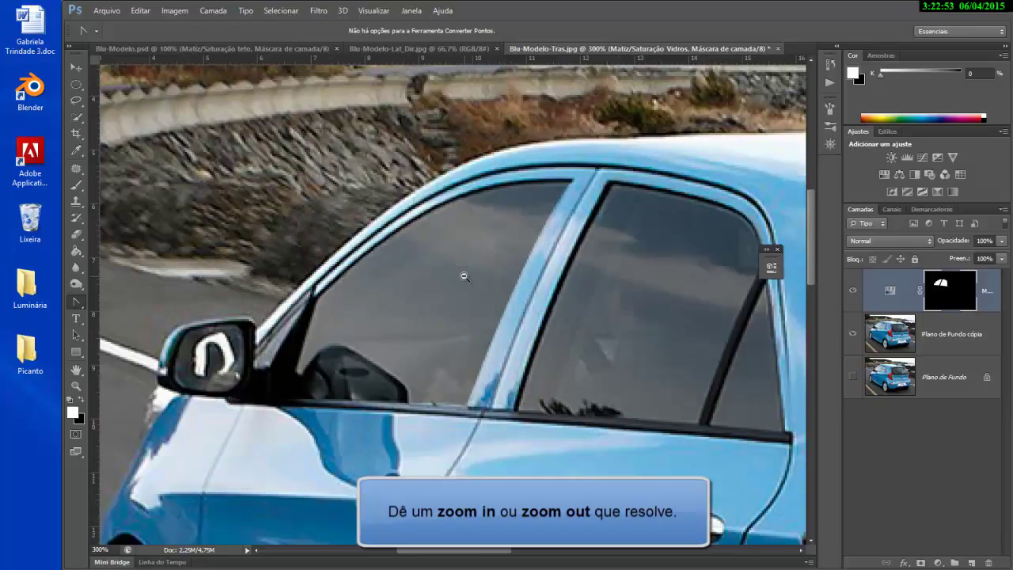
left_click(465, 277, "alt")
scroll(587, 88, "up", 5)
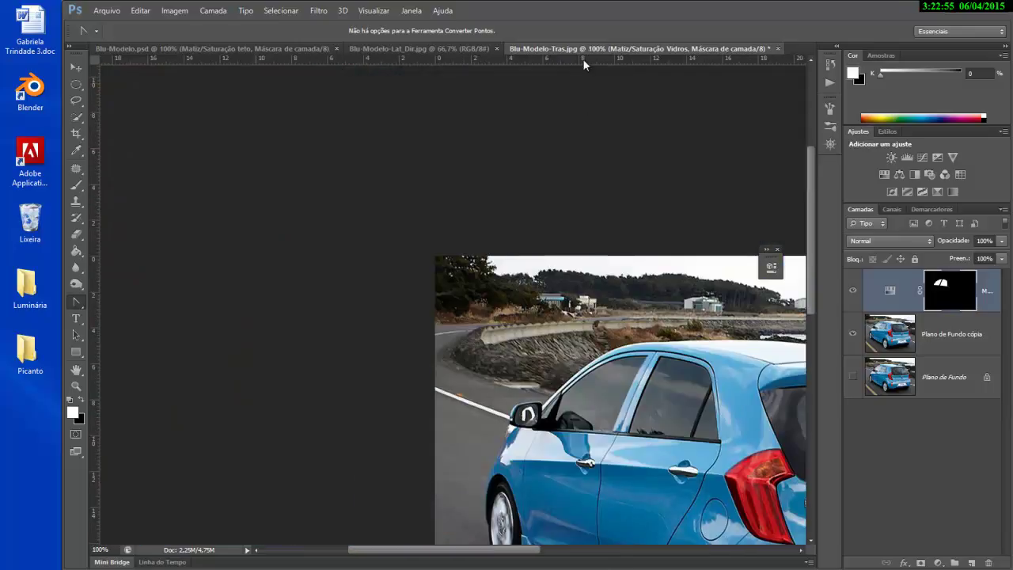
left_click_drag(653, 187, 407, 125)
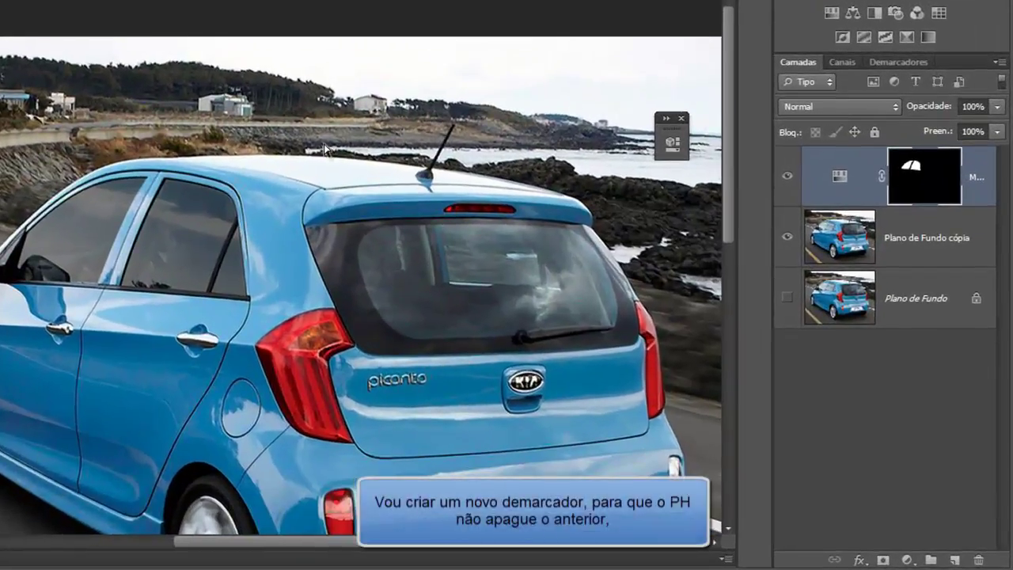
left_click(482, 290)
left_click_drag(482, 289, 276, 205)
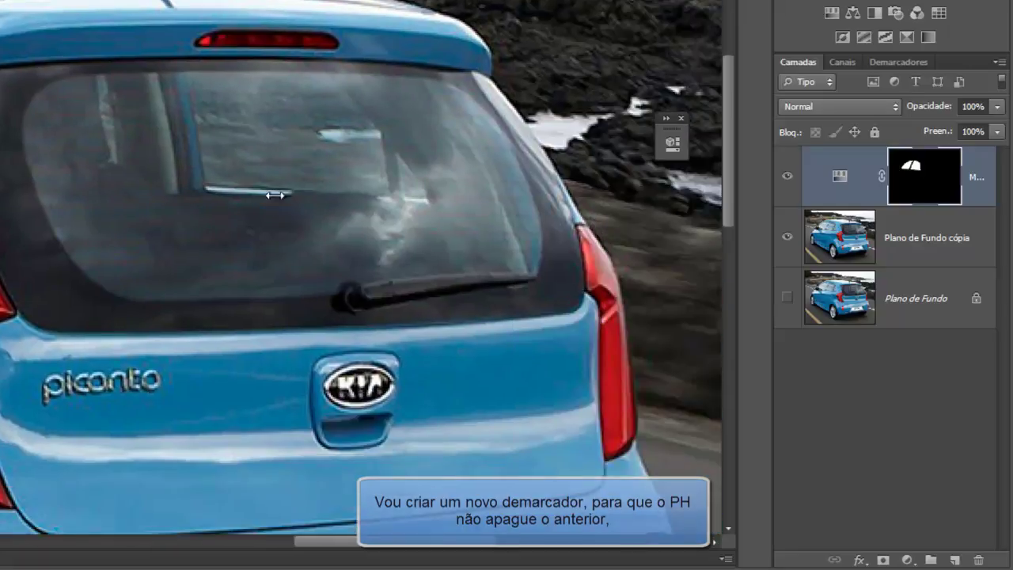
left_click(876, 57)
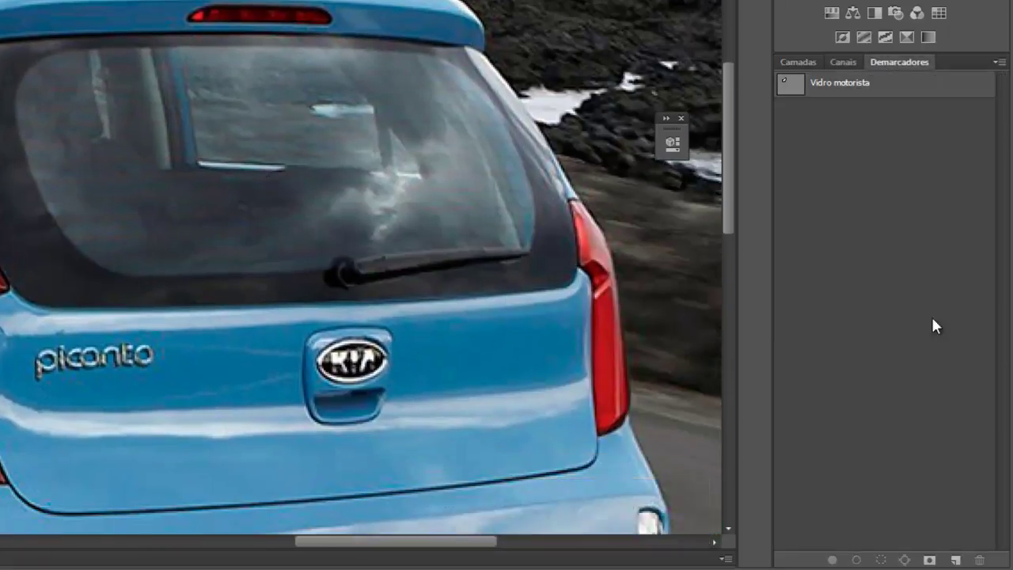
left_click(956, 559)
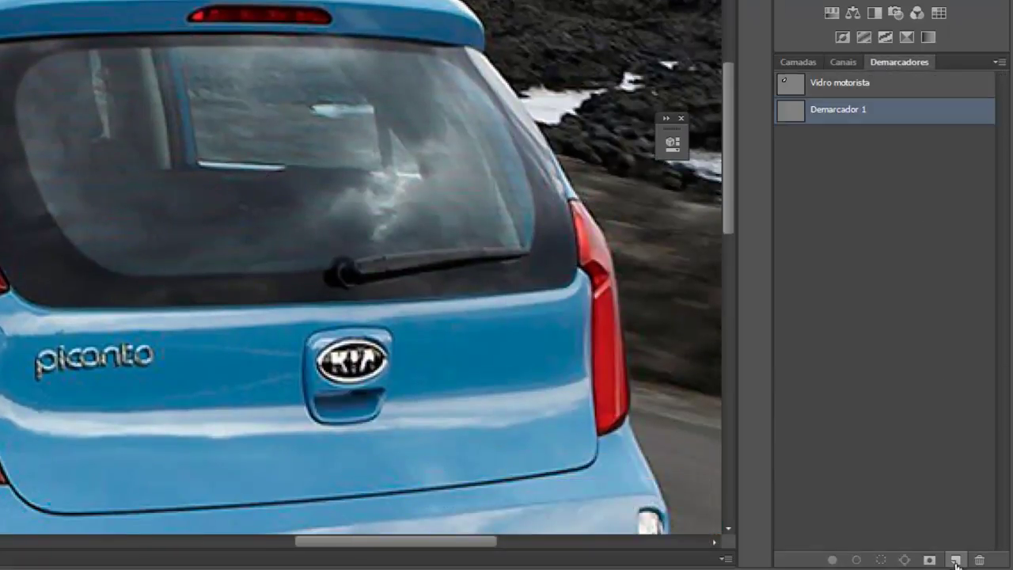
double_click(841, 111)
type("V")
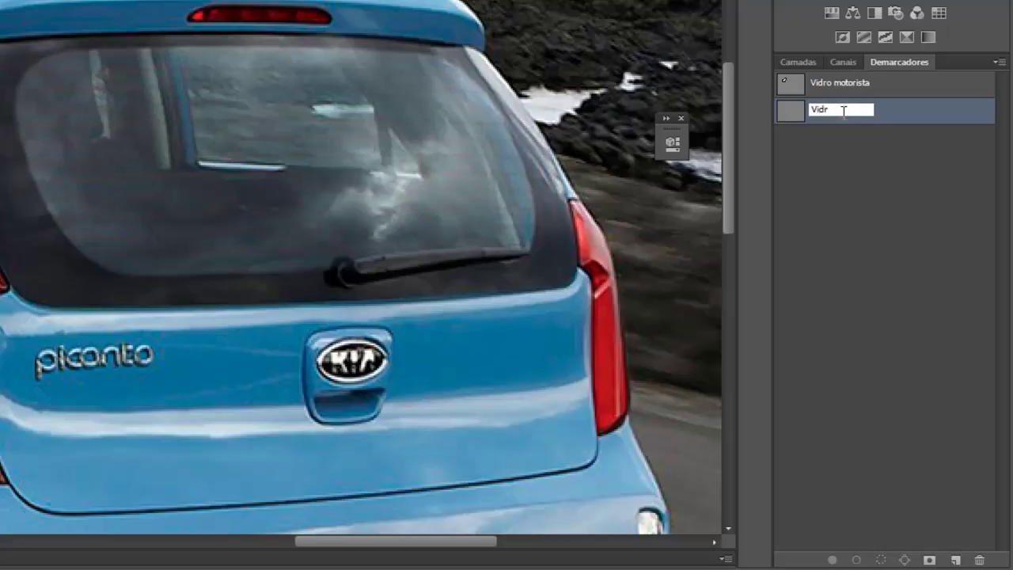
type("idro traseiro")
key("Return")
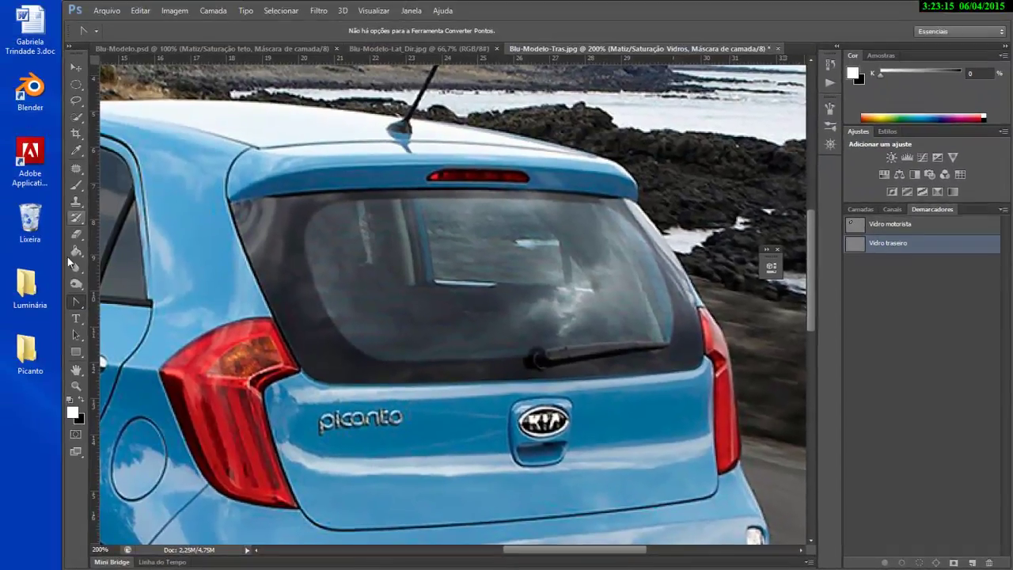
Step: Outline the rear windshield with a closed Pen path around the edges of its dark glass
left_click_drag(71, 301, 108, 303)
left_click(108, 302)
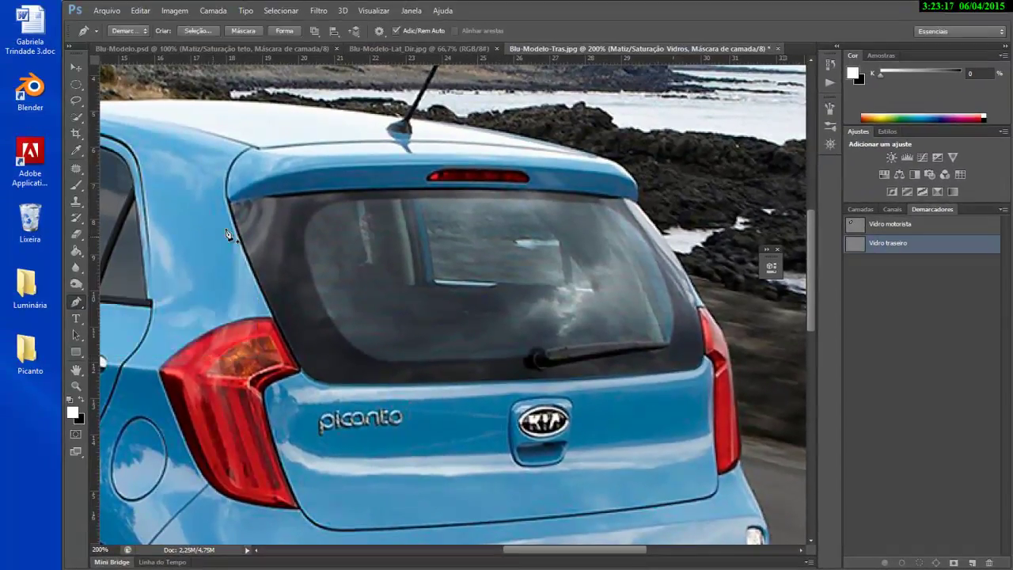
left_click_drag(286, 194, 289, 194)
left_click_drag(628, 200, 653, 219)
left_click_drag(697, 305, 696, 313)
left_click_drag(682, 371, 658, 374)
left_click(338, 384)
left_click_drag(300, 367, 287, 337)
left_click(231, 205)
Step: Use Convert Point to curve the rear windshield path along its top edge and upper-right corner
scroll(357, 251, "up", 1)
left_click(78, 303)
left_click(155, 347)
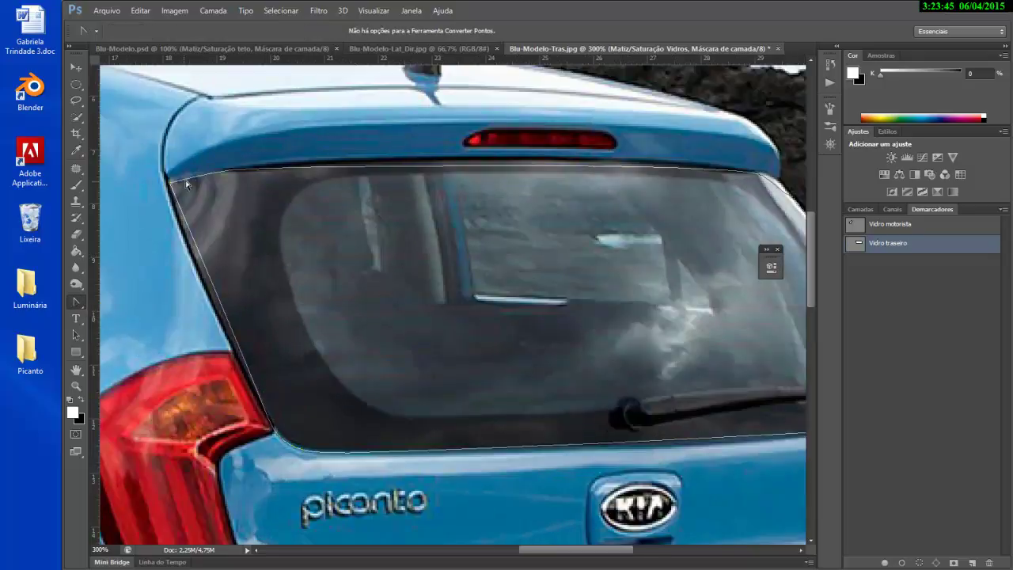
left_click_drag(210, 174, 315, 153)
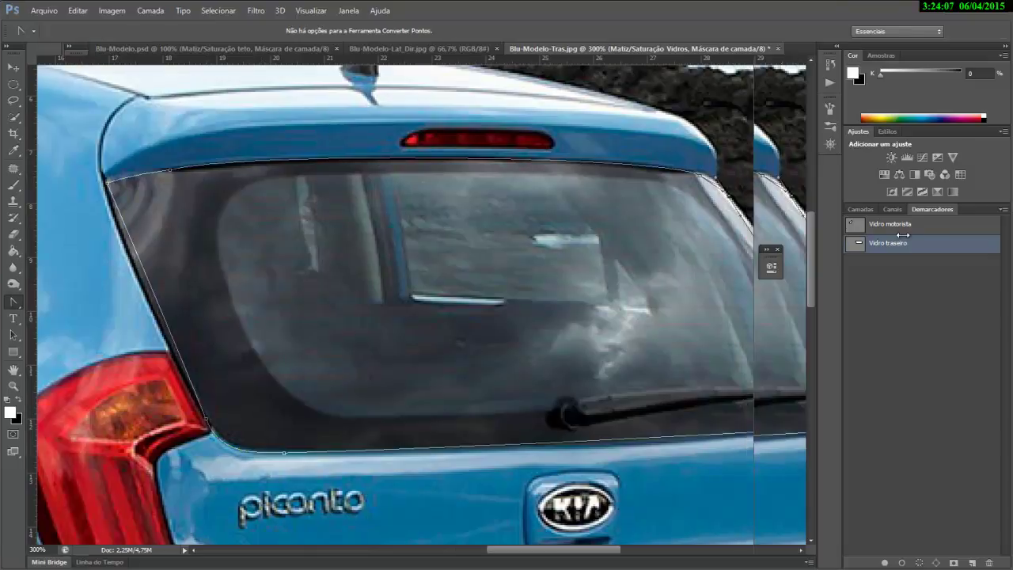
left_click_drag(697, 175, 657, 155)
key("ctrl+plus")
left_click_drag(778, 156, 633, 261)
left_click_drag(629, 225, 570, 219)
left_click_drag(695, 276, 695, 275)
Step: Shape the path's lower-right corner around the glass edge beside the right taillight
left_click_drag(790, 443, 663, 174)
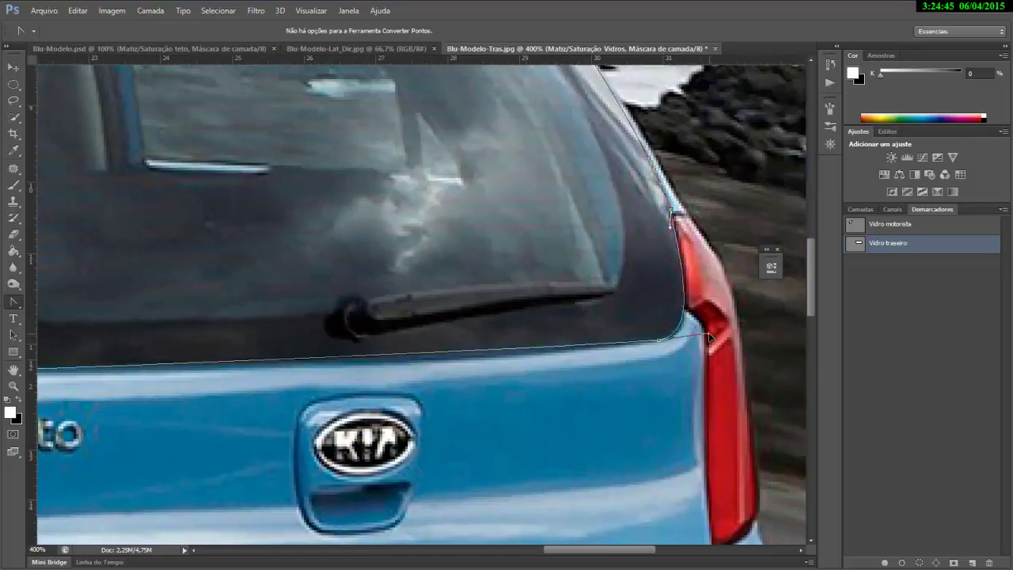
left_click_drag(501, 376, 604, 385)
left_click_drag(727, 356, 592, 412)
left_click_drag(664, 377, 667, 377)
Step: Adjust the curve handles at the lower-left and upper-left corners of the rear windshield path
left_click_drag(184, 468, 491, 482)
left_click_drag(177, 378, 167, 366)
left_click_drag(200, 300, 271, 402)
left_click_drag(178, 165, 124, 309)
left_click_drag(203, 237, 144, 244)
Step: Try adding an anchor point on the rear windshield path's top edge near its upper-left corner, and delete that point again
right_click(14, 302)
left_click(95, 326)
left_click(202, 237)
left_click(14, 284)
right_click(13, 302)
left_click(95, 341)
left_click(200, 238)
left_click(201, 239)
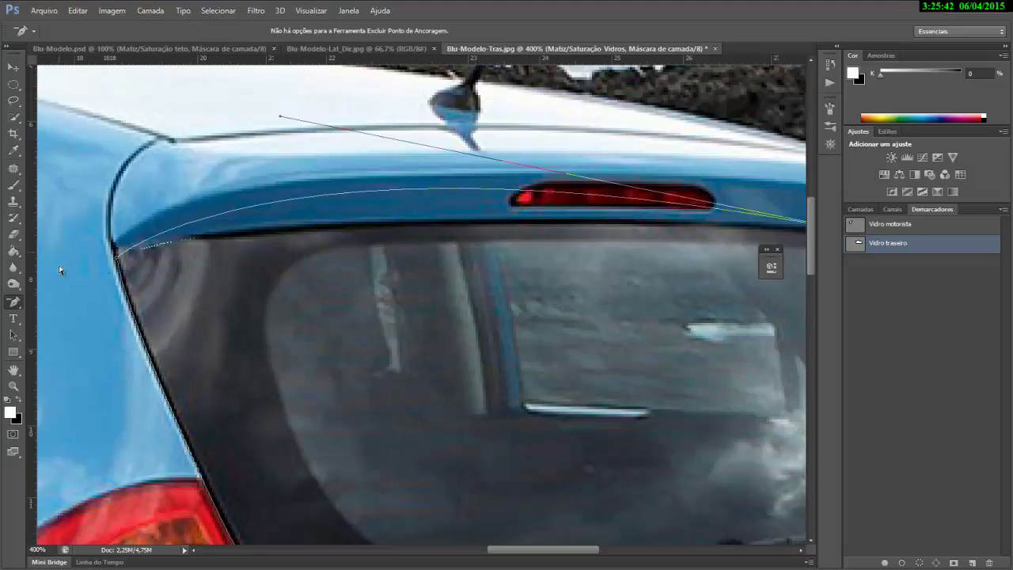
Step: Use Convert Point to reshape the rear windshield path's top curve so it follows the glass edge below the spoiler
right_click(13, 304)
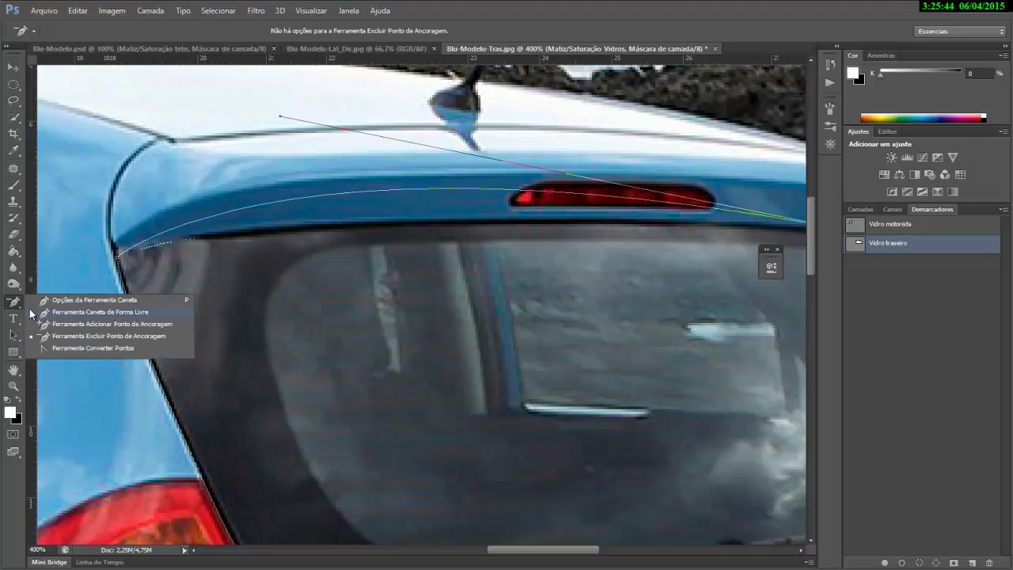
left_click(68, 348)
key("ctrl+minus")
left_click_drag(380, 384, 523, 393)
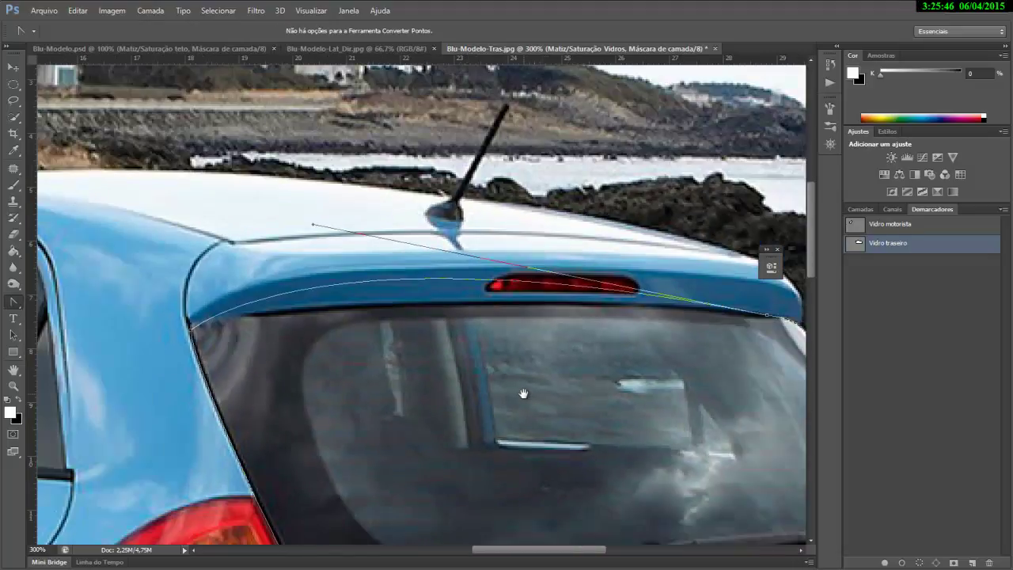
left_click_drag(314, 228, 247, 280)
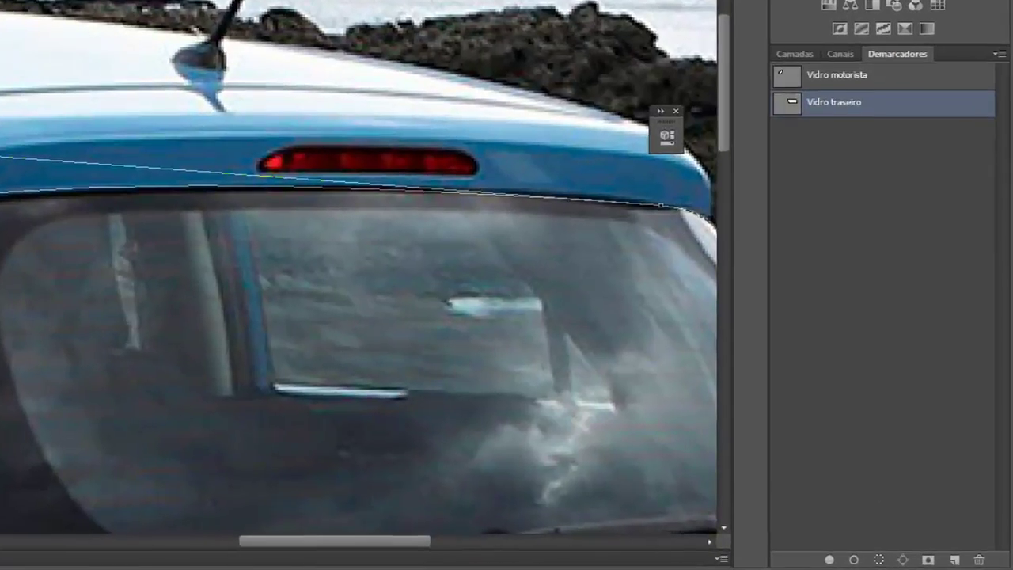
Step: Load the Vidro traseiro path as a selection and fill it with white on the window Hue/Saturation layer's mask
left_click(879, 559)
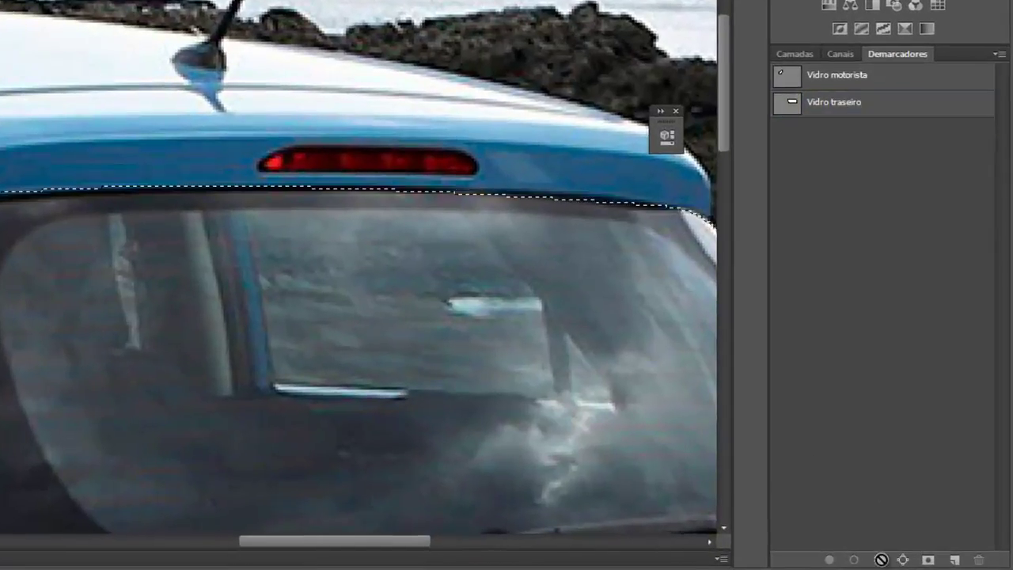
left_click(788, 53)
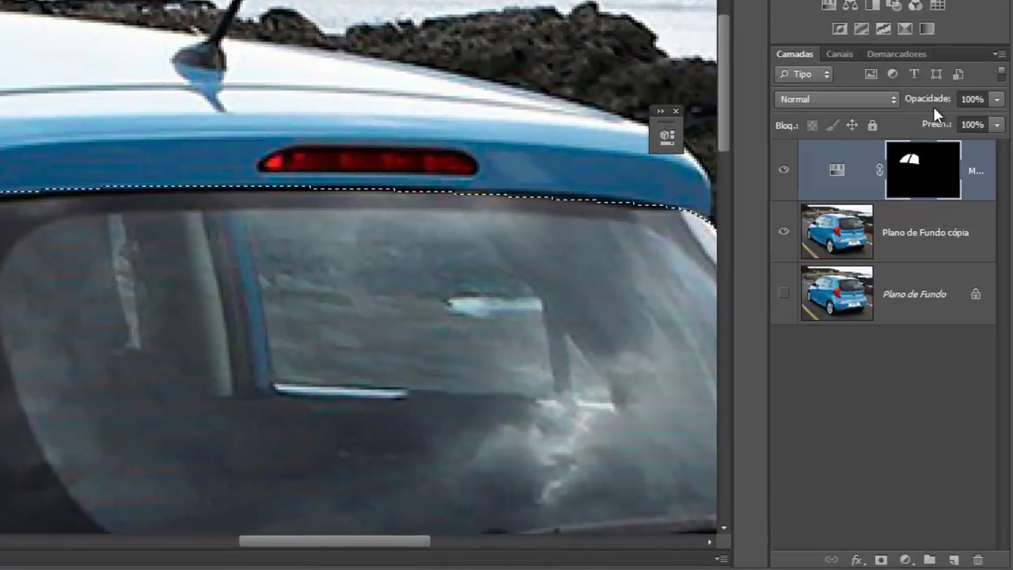
left_click(425, 361, "alt")
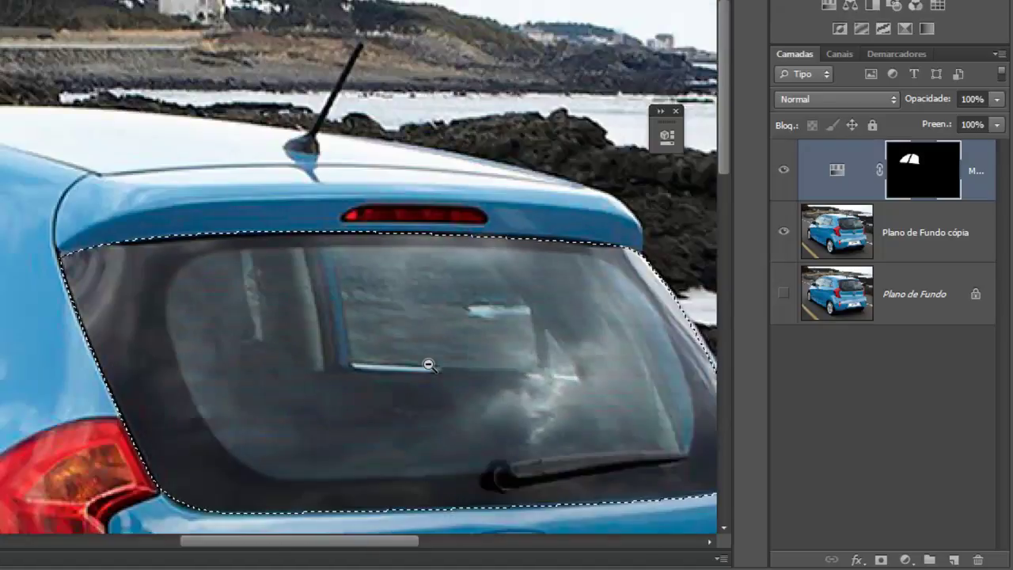
left_click(515, 423, "alt")
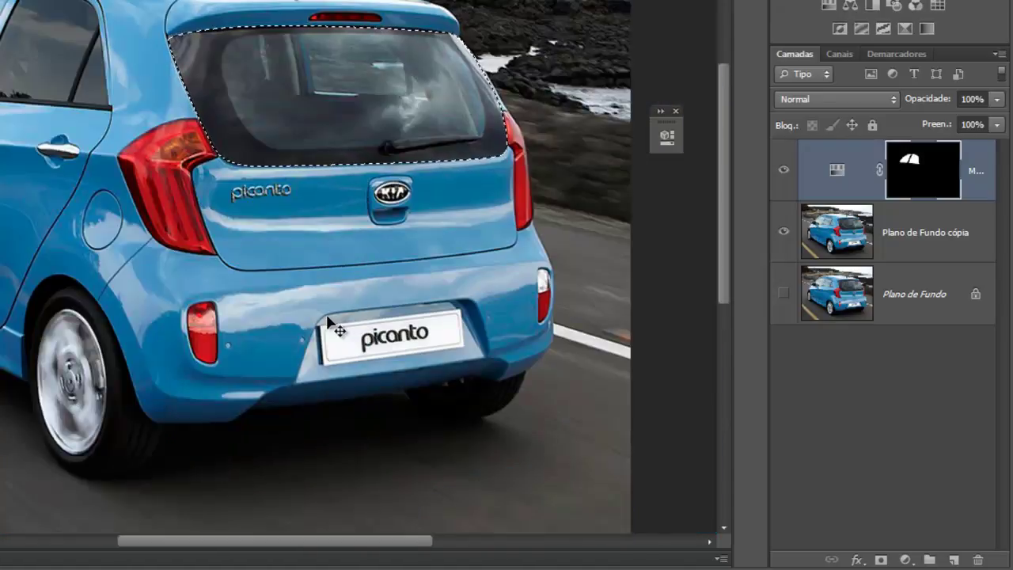
key("alt+BackSpace")
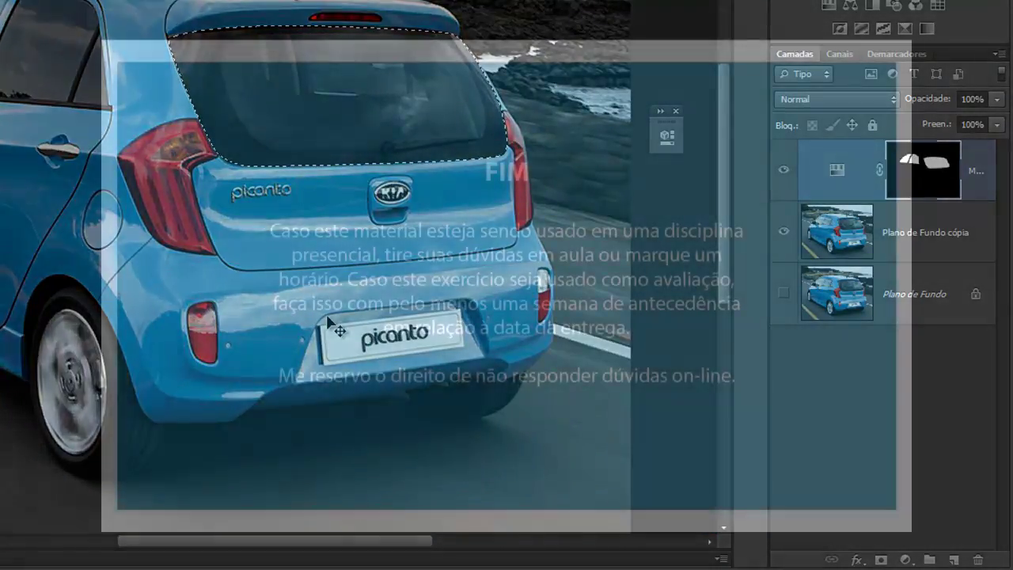